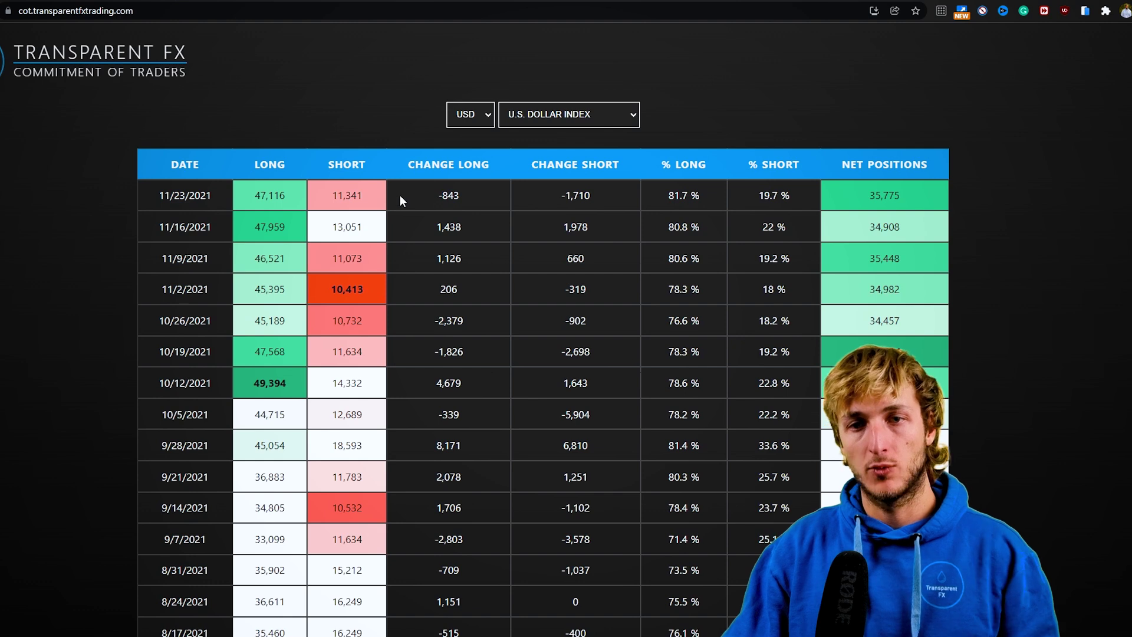
Step: Highlight the Commitment of Traders heading on the Transparent FX page, and switch to the monthly CHF/JPY chart in TradingView
drag(204, 65, 44, 79)
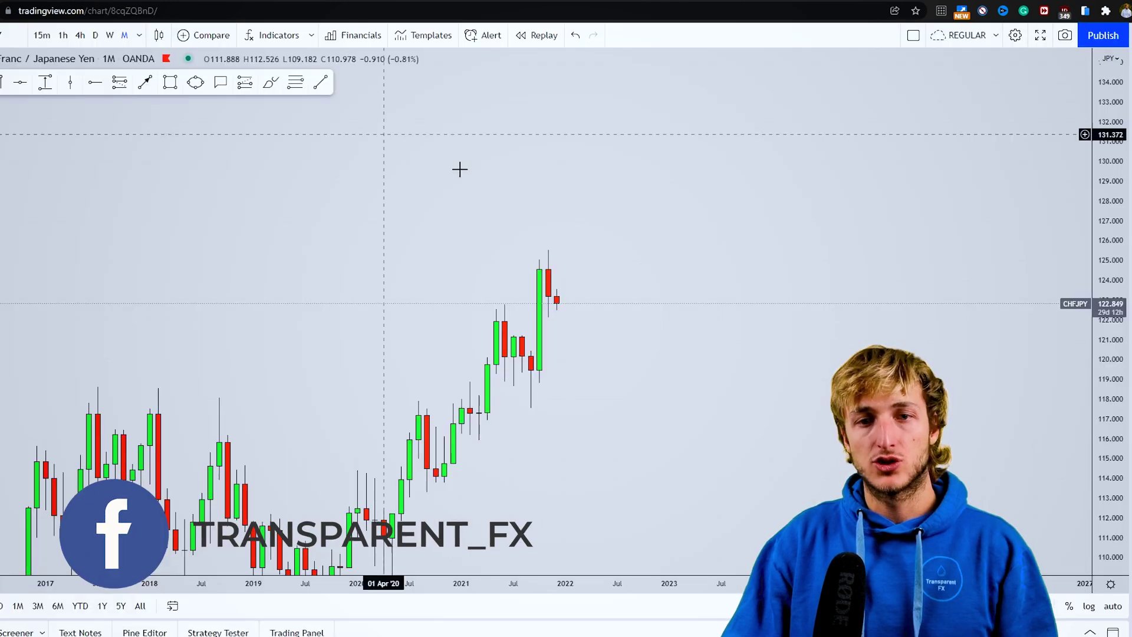
right_click(776, 305)
click(730, 278)
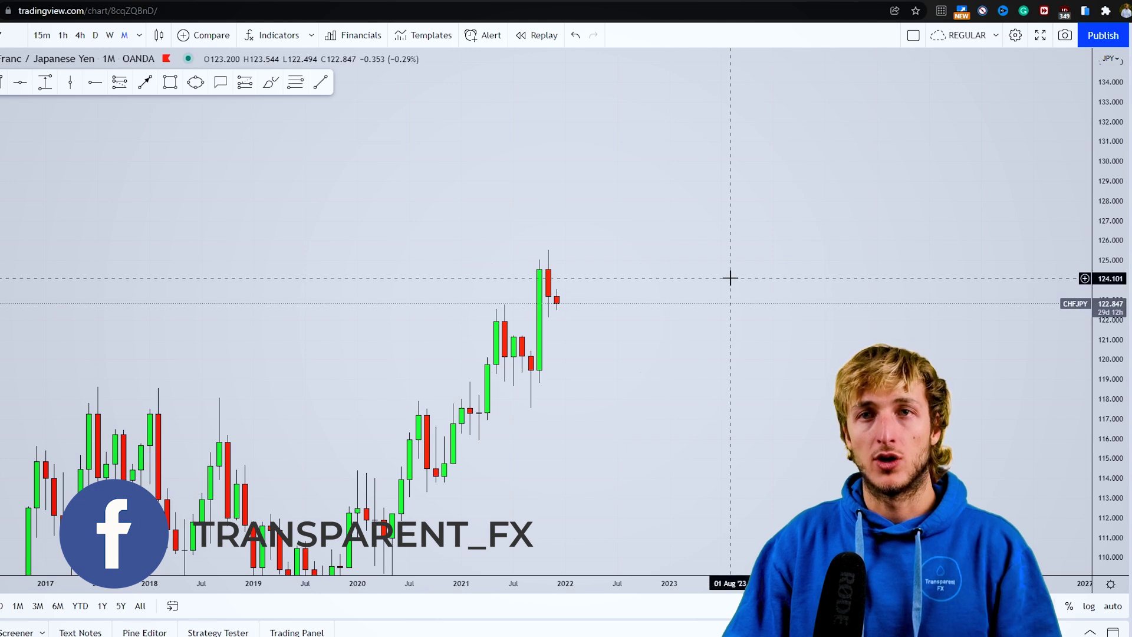
Step: Draw a rectangle zone on the monthly chart from April 2021 to June 2022, between about 121.89 and 122.80
drag(685, 301, 679, 295)
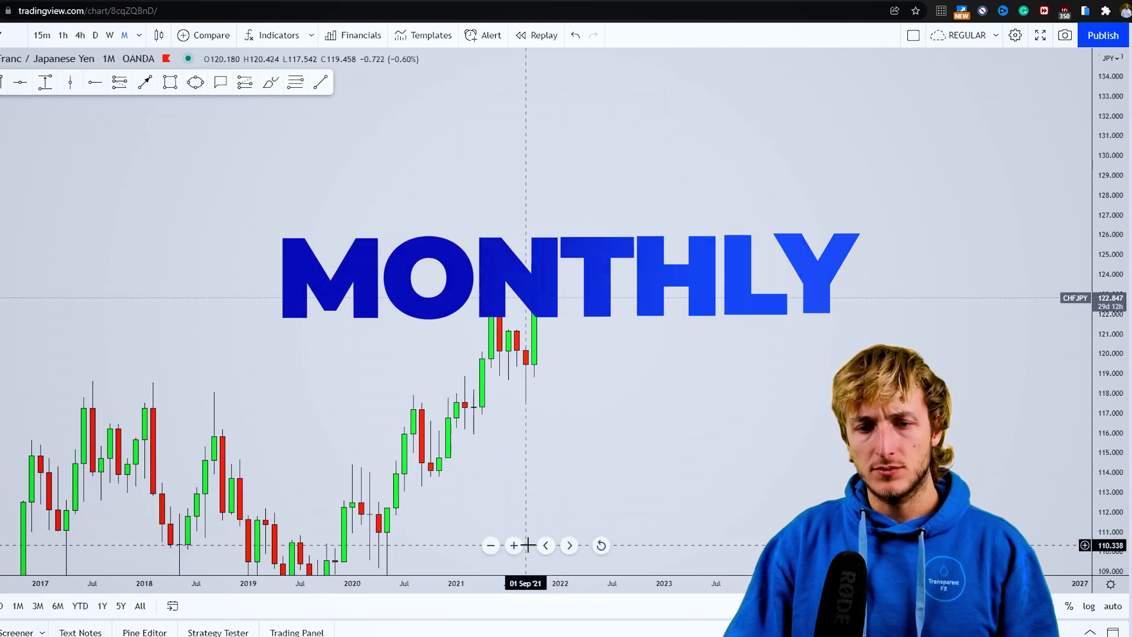
scroll(537, 525, up, 2)
mouse_move(472, 450)
mouse_down()
mouse_move(460, 440)
mouse_move(488, 435)
mouse_up()
click(170, 82)
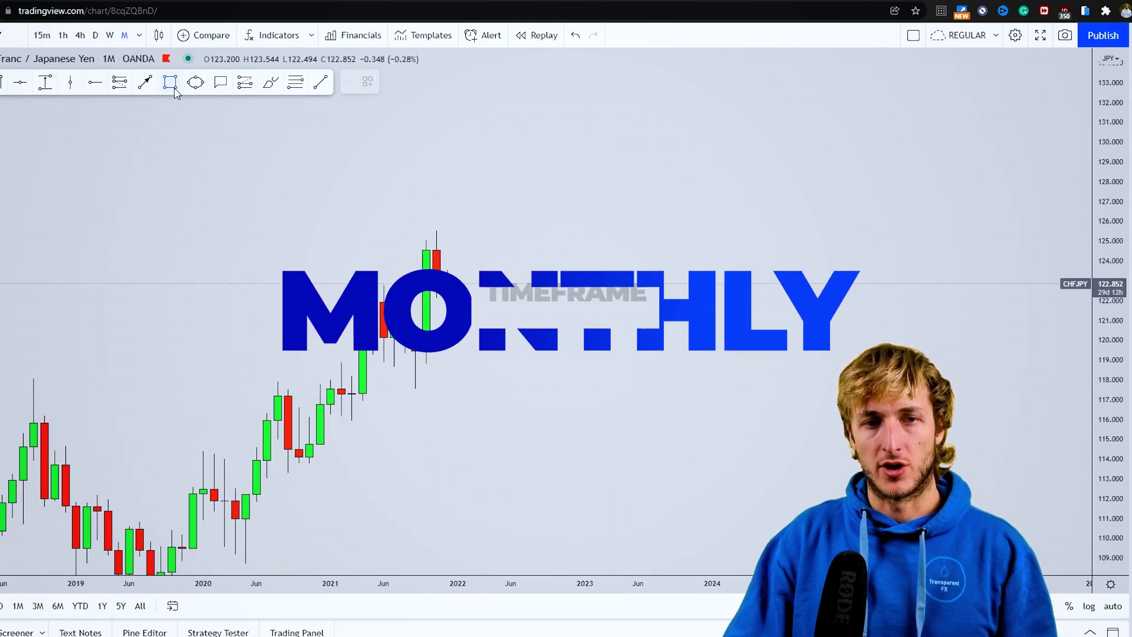
drag(362, 295, 415, 301)
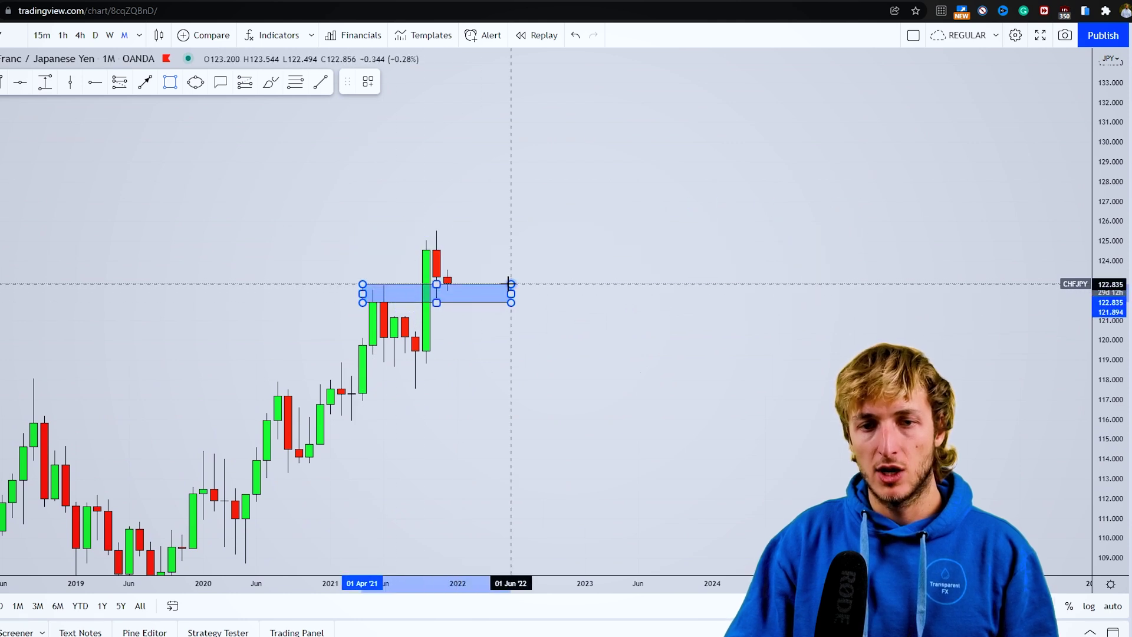
click(511, 285)
click(566, 336)
Step: Circle the mid-2021 highs and the latest candles inside the monthly zone with the Brush
drag(586, 373, 636, 384)
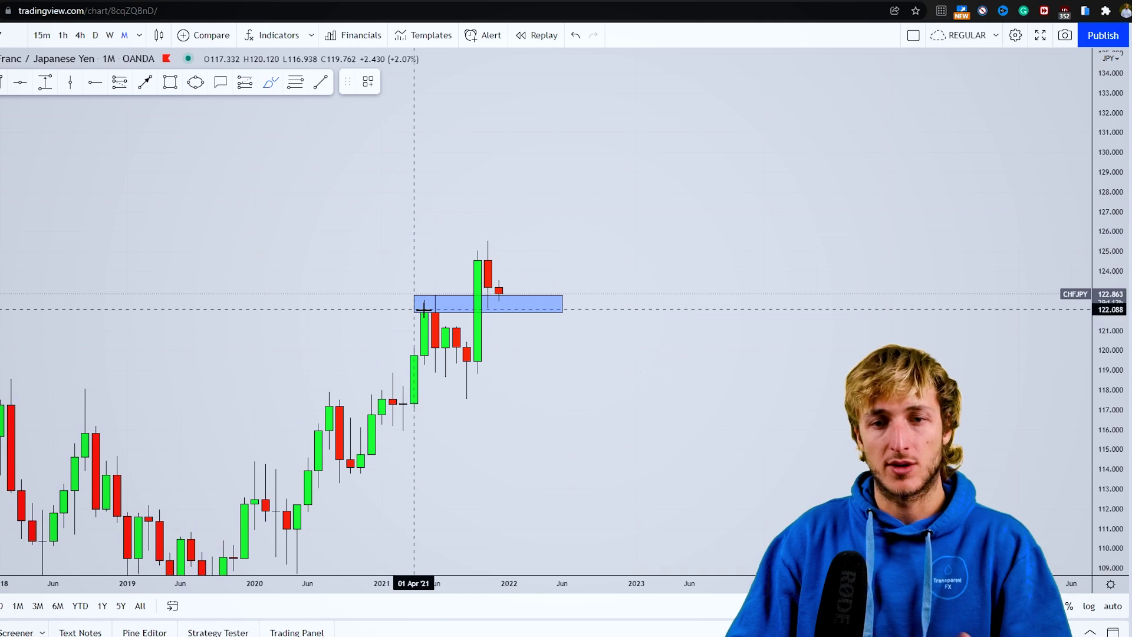
mouse_move(446, 304)
mouse_down()
mouse_move(428, 292)
mouse_move(444, 304)
mouse_up()
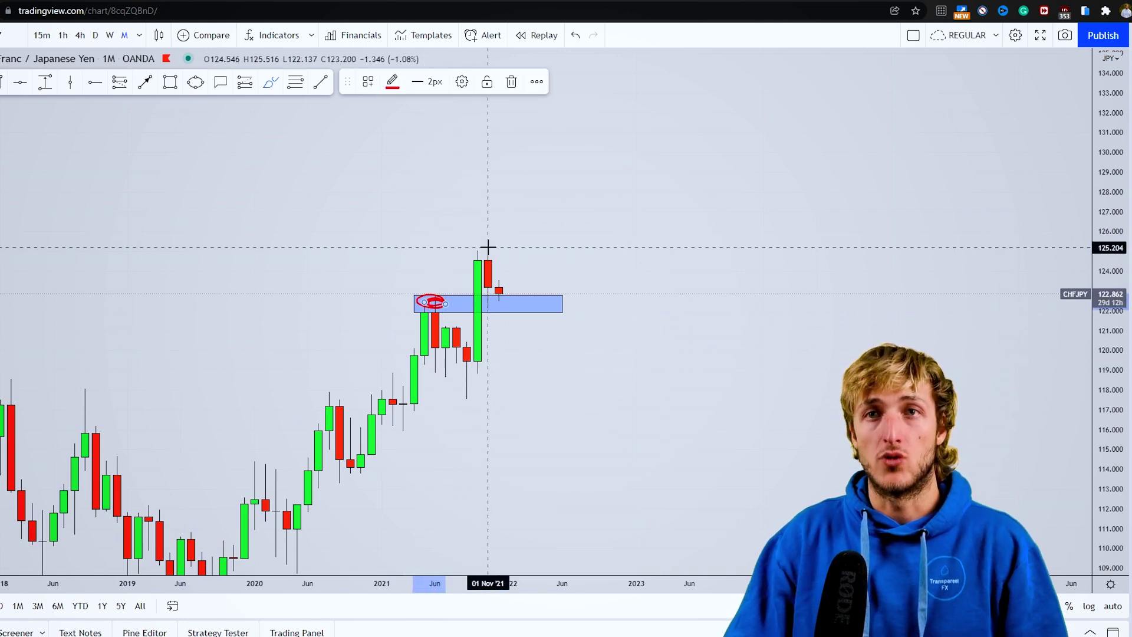
mouse_move(505, 298)
mouse_down()
mouse_move(500, 312)
mouse_move(506, 304)
mouse_up()
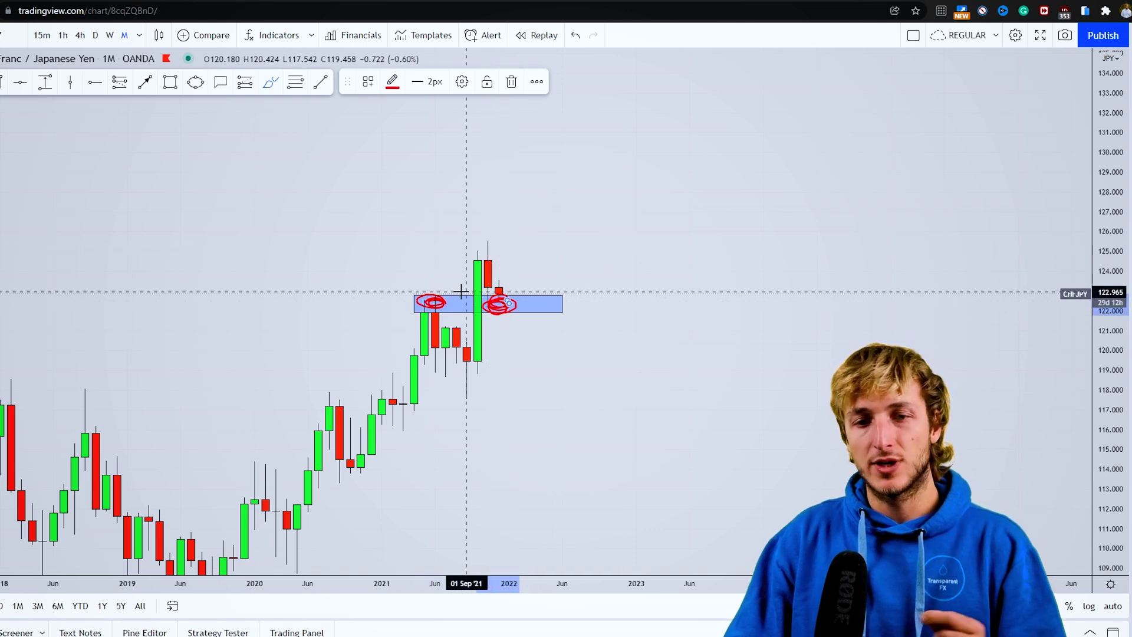
Step: Sketch upward price paths from the monthly zone with the Brush, the first to about 130, and clear all brush marks
drag(499, 293, 551, 155)
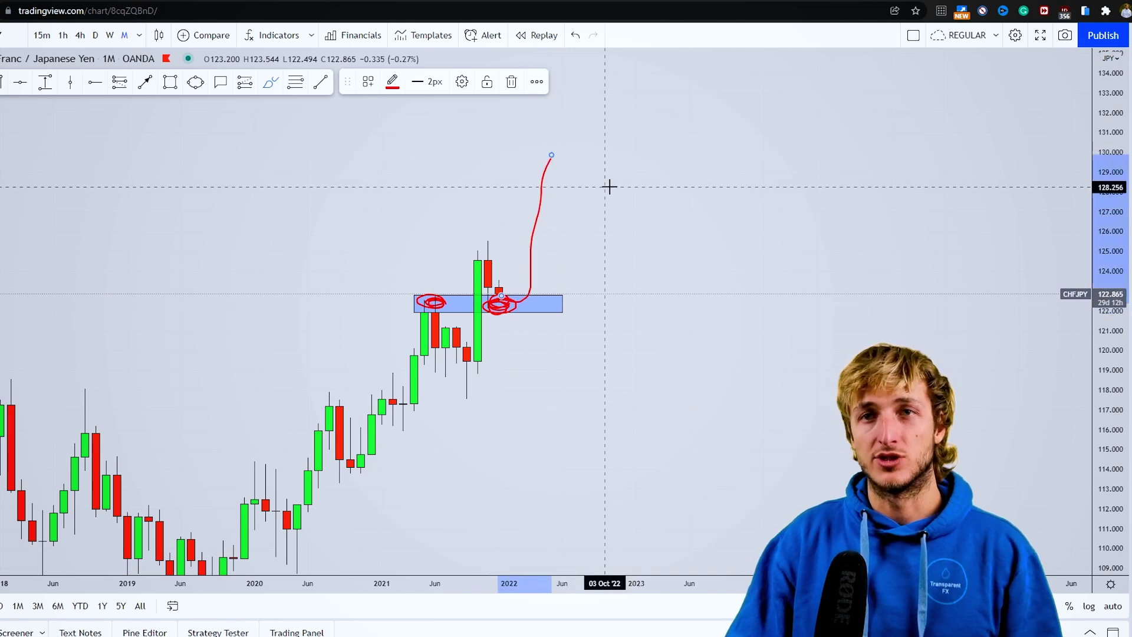
click(579, 40)
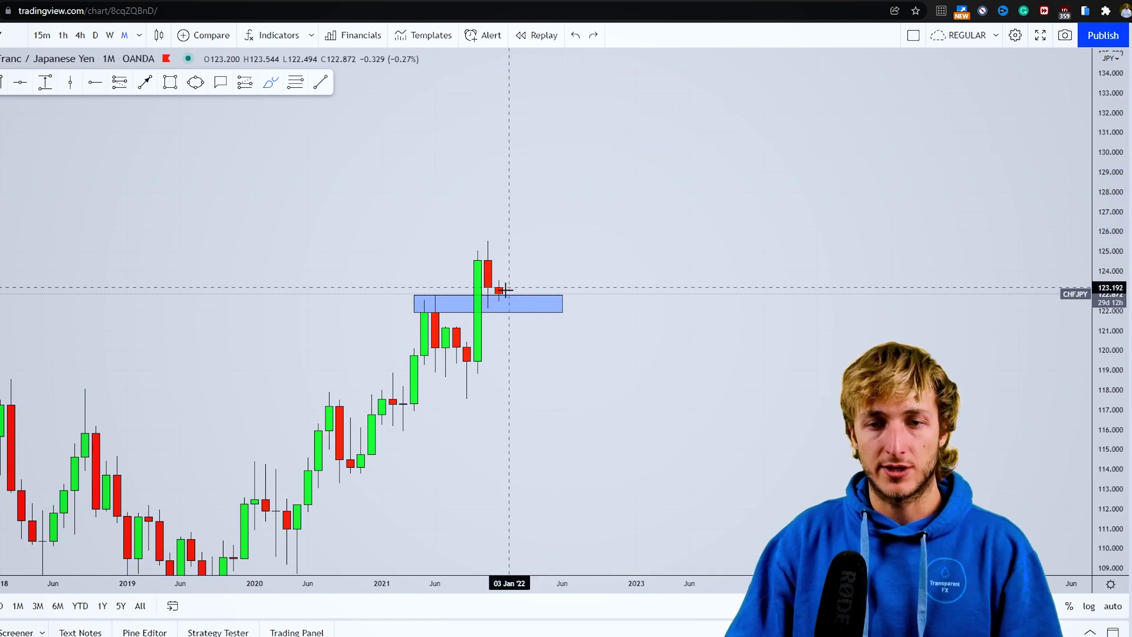
mouse_move(501, 293)
mouse_down()
mouse_move(513, 296)
mouse_move(552, 191)
mouse_up()
click(511, 81)
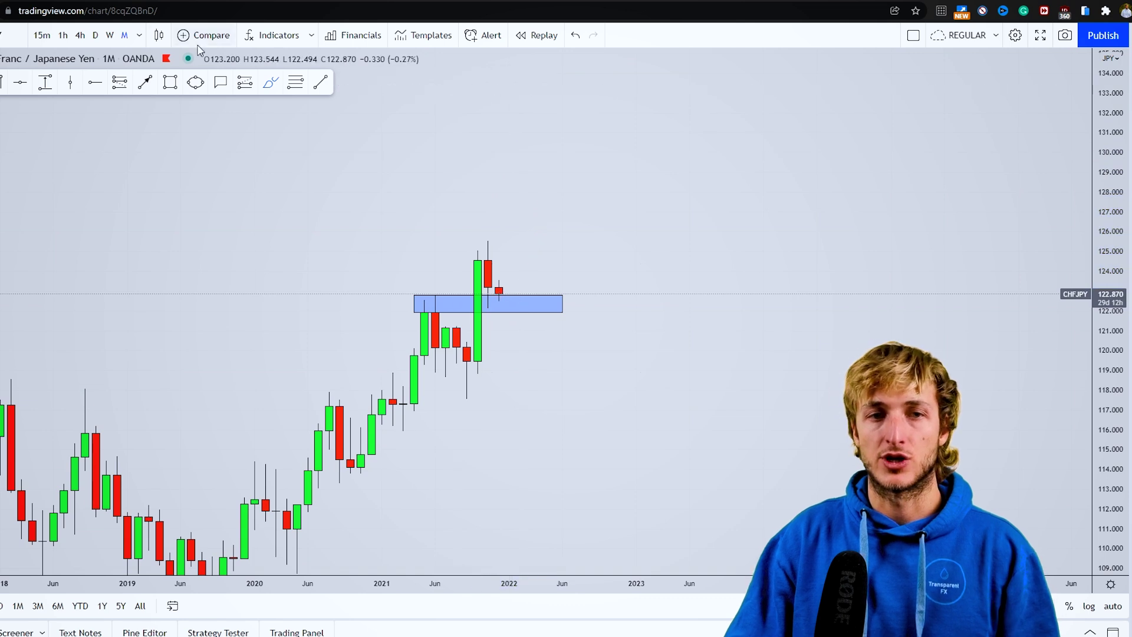
Step: Switch the CHF/JPY chart to the weekly timeframe
click(109, 36)
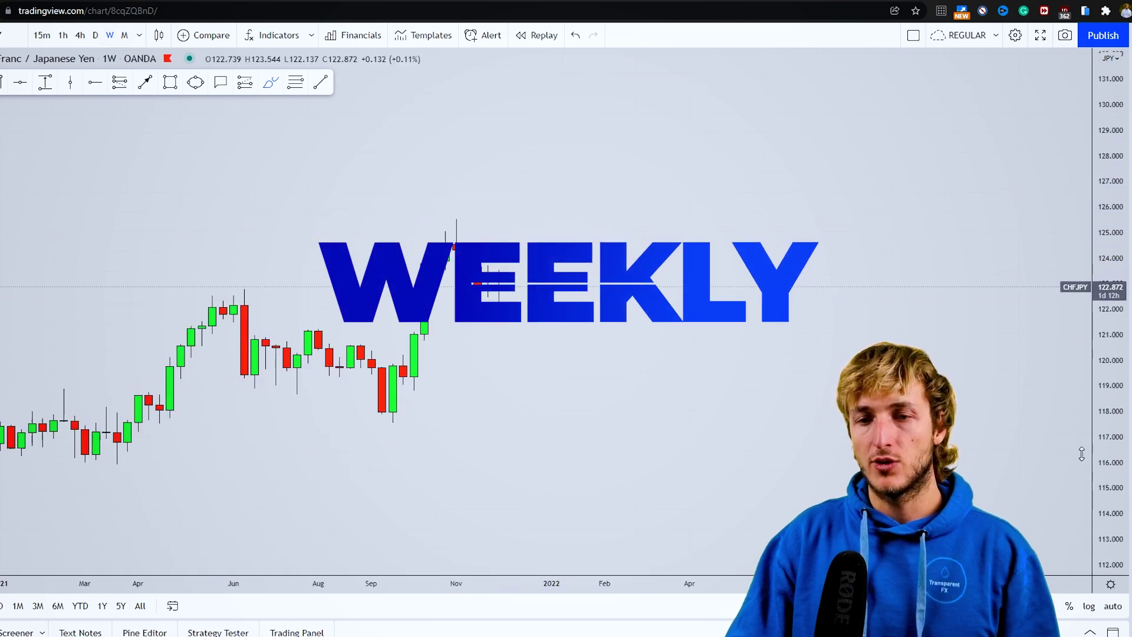
click(493, 546)
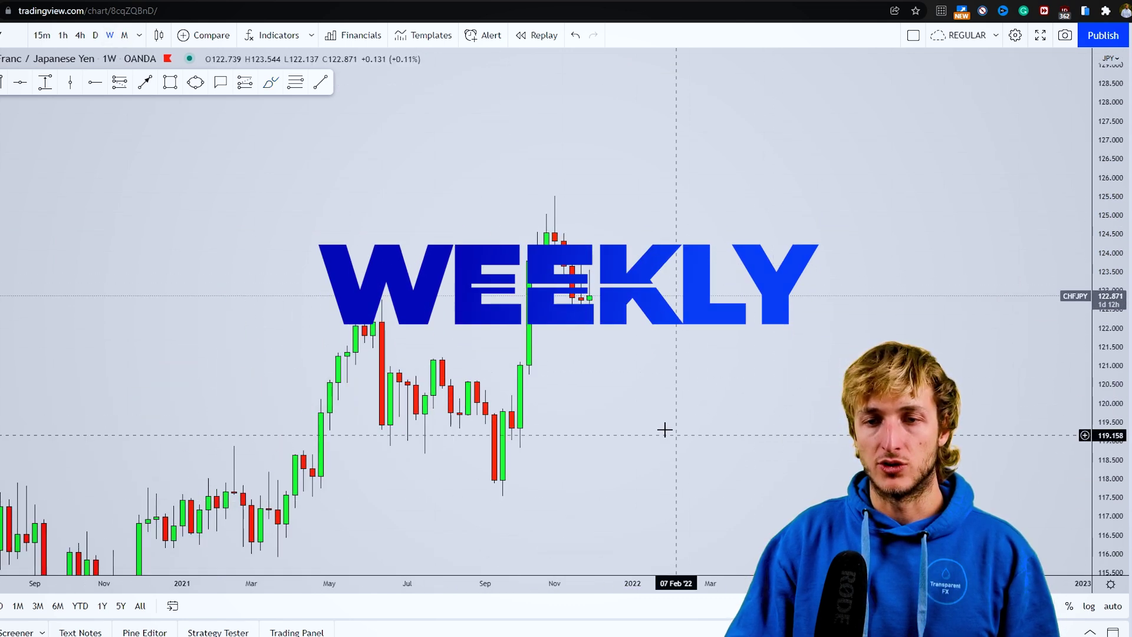
drag(664, 429, 631, 409)
Step: Trace the October 2021 rally and the following pullback with the Brush, and undo the strokes
mouse_move(488, 435)
mouse_down()
mouse_move(513, 188)
mouse_move(556, 297)
mouse_up()
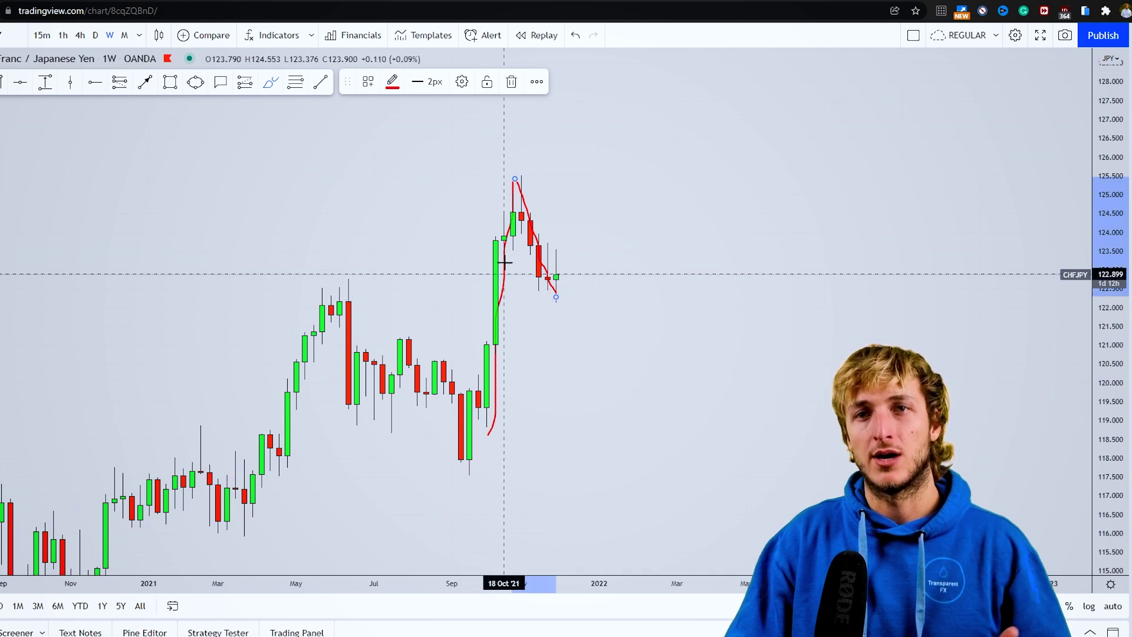
click(575, 37)
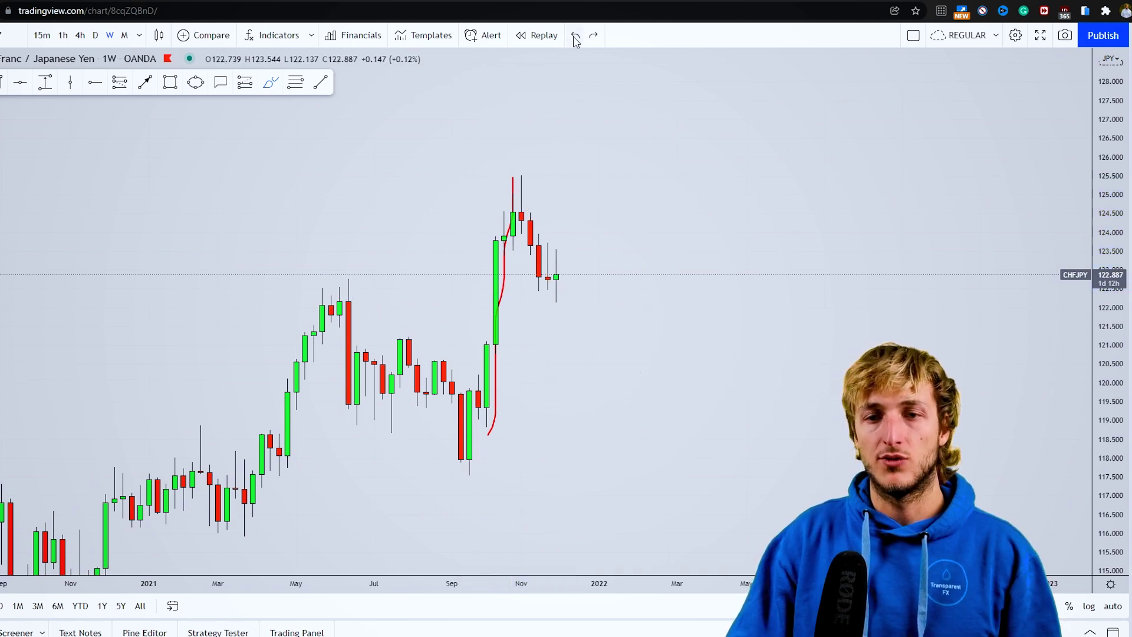
Step: Draw a Fibonacci retracement on the weekly chart from the early-October 2021 swing low to the early-November high
click(489, 427)
click(521, 173)
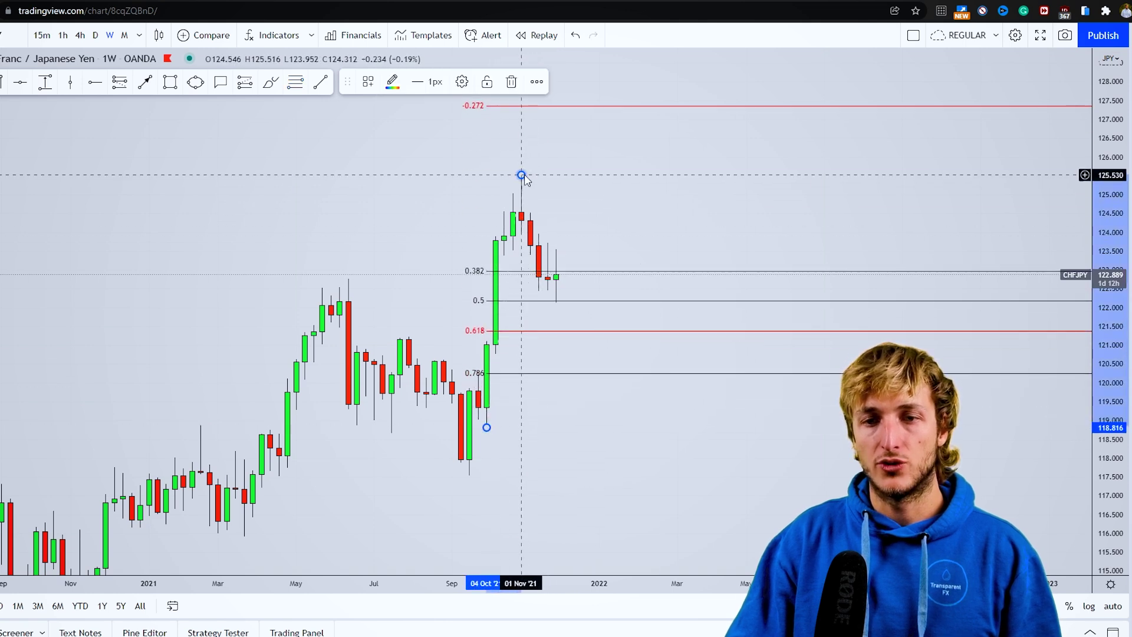
Step: Draw a thin rectangle around the 0.5 Fibonacci level, about 122.08 to 122.25, and extend it back to the May 2021 highs
click(474, 304)
click(677, 299)
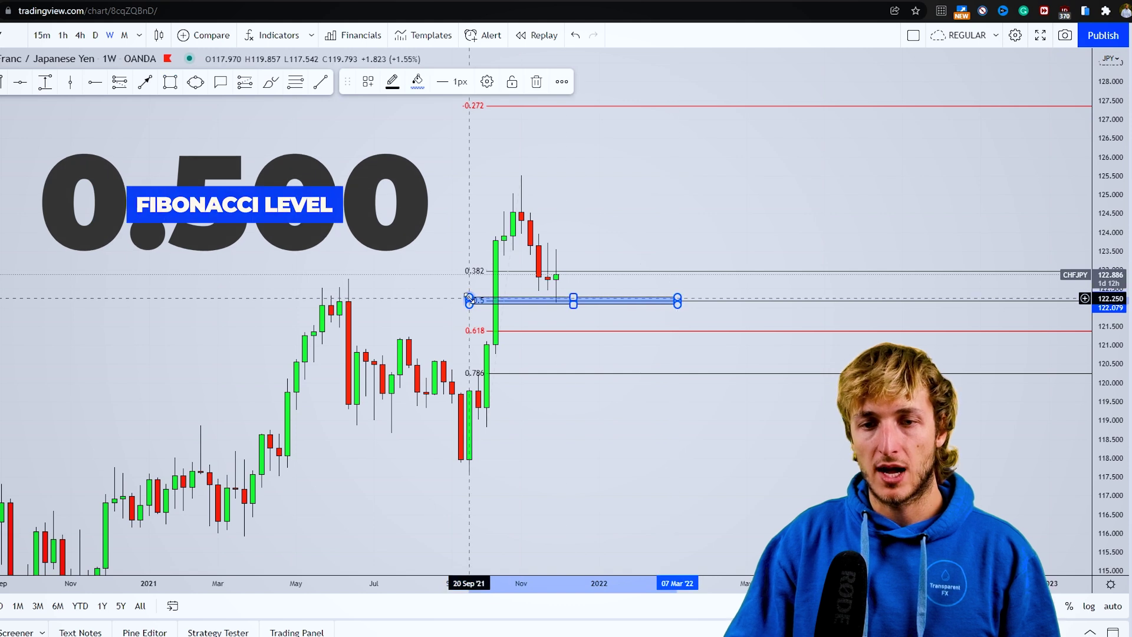
drag(470, 298, 313, 301)
click(566, 409)
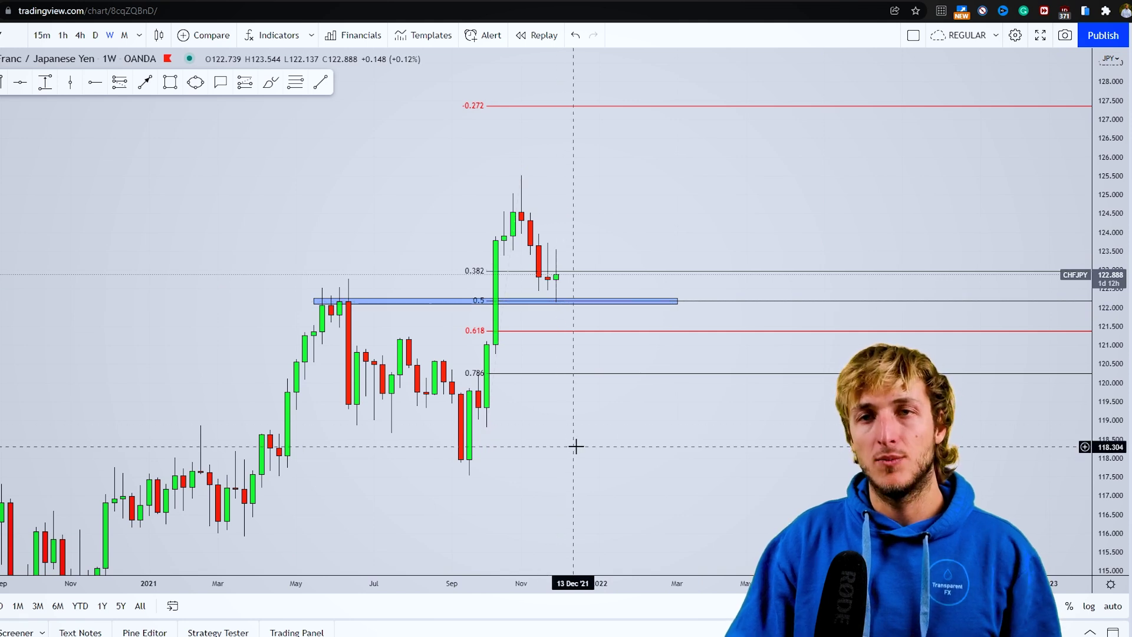
Step: Brush over the May–June 2021 highs and the 0.5 retest, sketch a rise past the -0.272 level, and undo the strokes
click(270, 82)
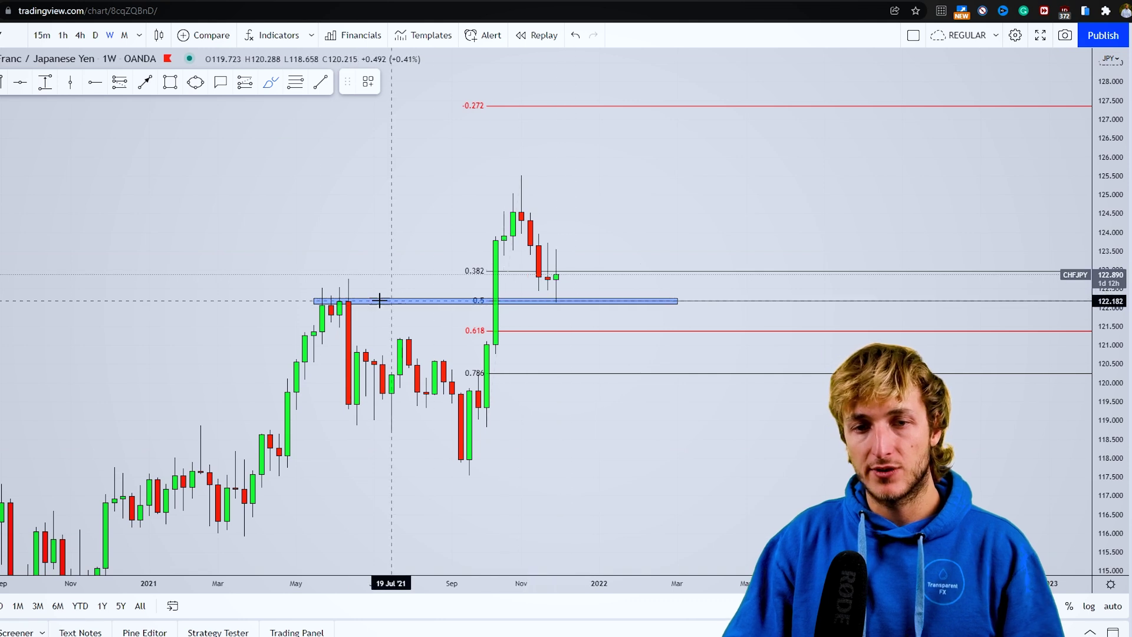
drag(356, 301, 310, 300)
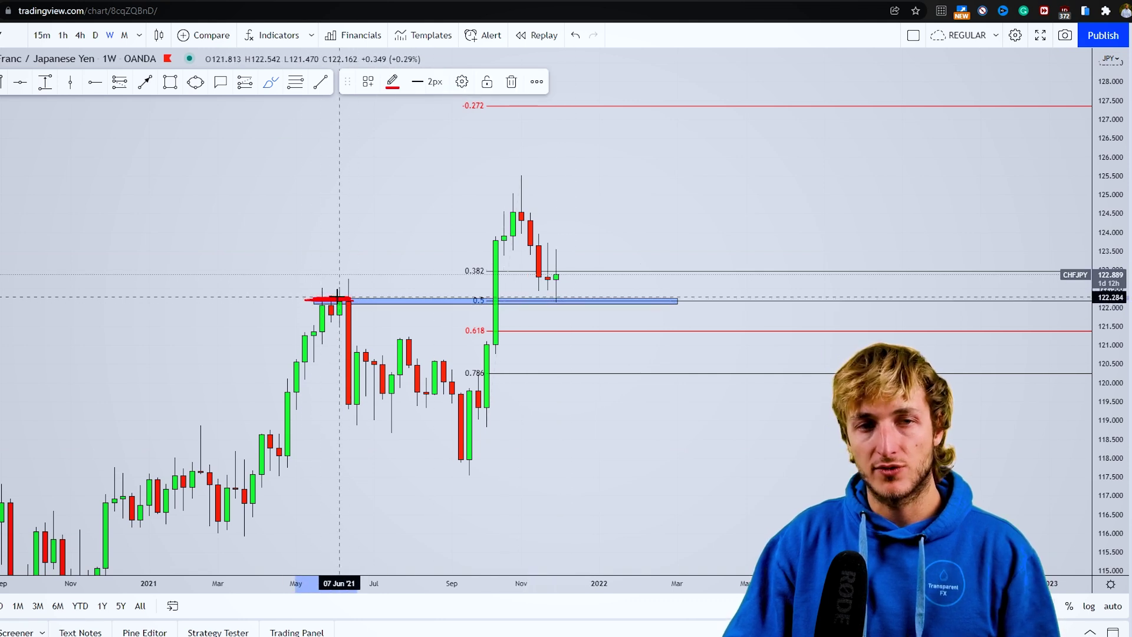
mouse_move(563, 301)
mouse_down()
mouse_move(554, 299)
mouse_move(565, 302)
mouse_move(578, 263)
mouse_move(607, 94)
mouse_up()
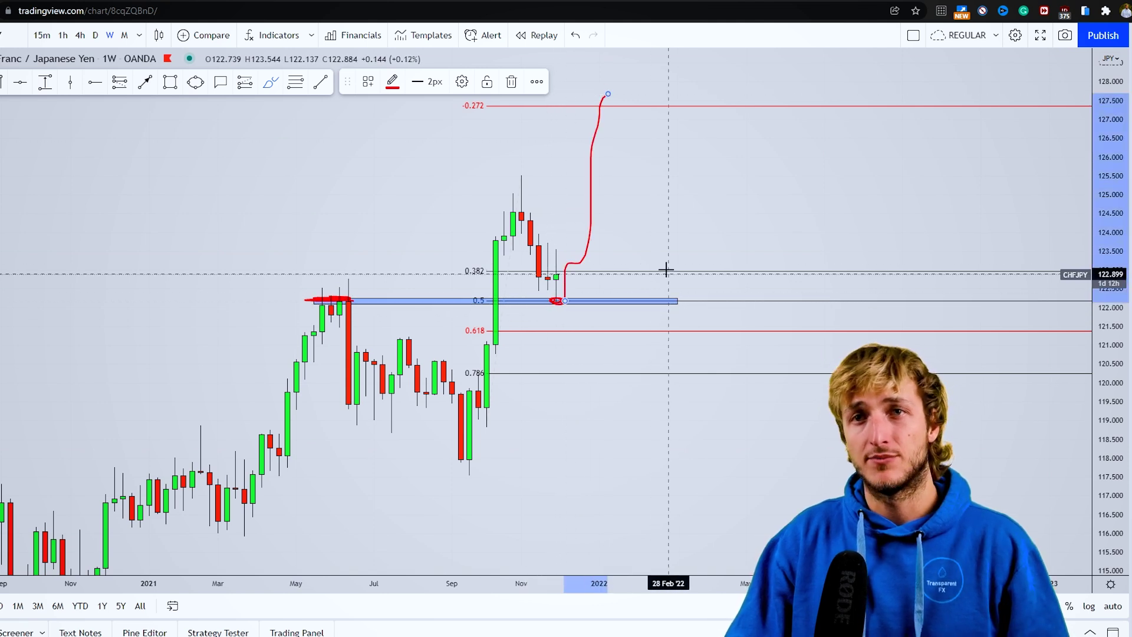
click(577, 37)
click(576, 36)
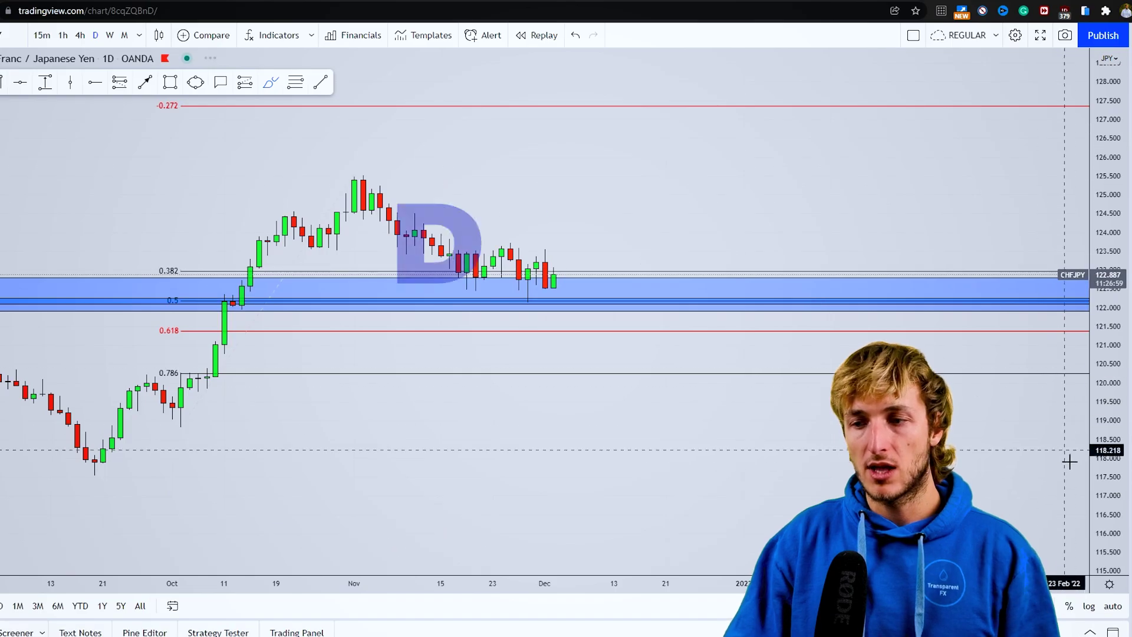
Step: Delete the Fibonacci retracement and both rectangle zones from the daily chart
drag(1067, 460, 993, 389)
drag(561, 371, 547, 396)
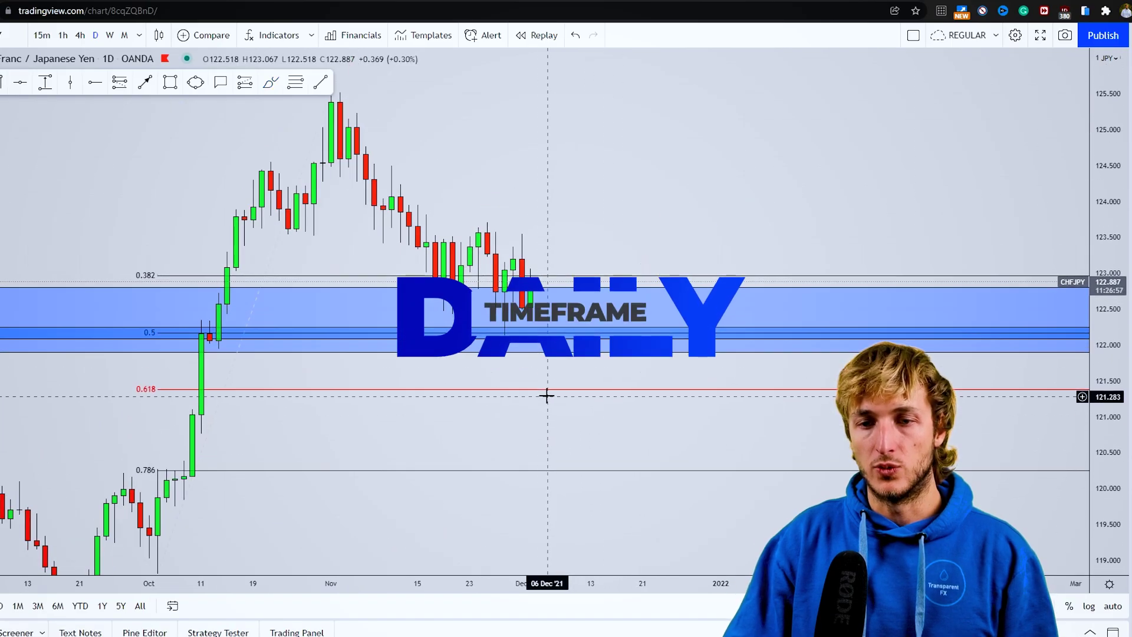
click(550, 390)
key(Delete)
click(554, 293)
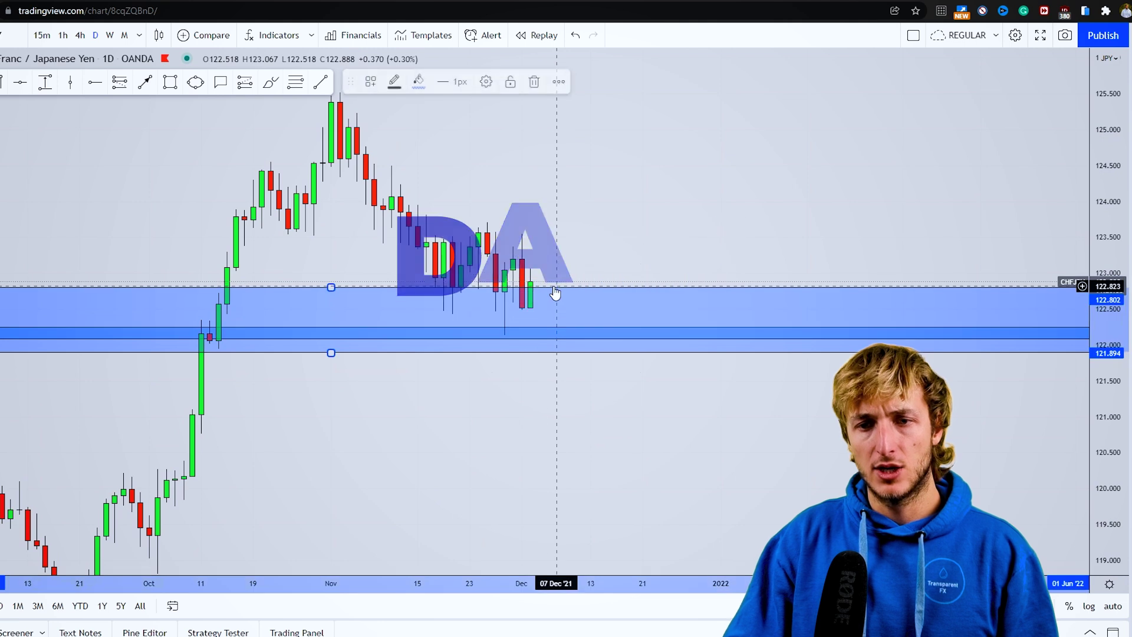
click(534, 82)
click(546, 324)
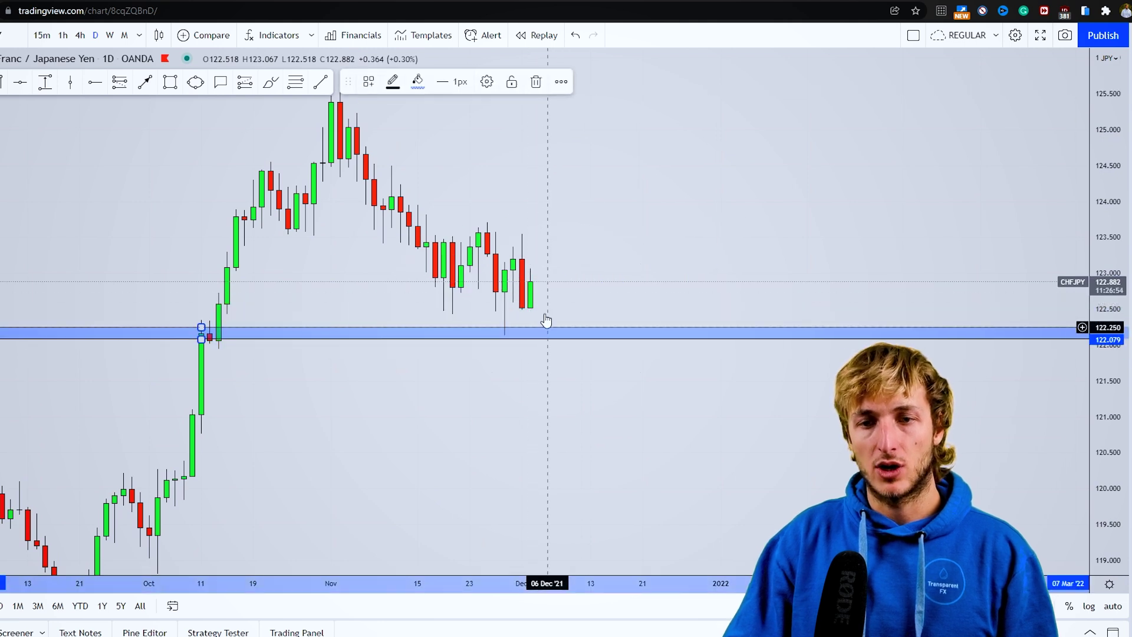
click(535, 83)
Step: Brush the late-November consolidation with its falling boundary lines and an upward breakout on the daily chart, and undo the strokes
mouse_move(444, 236)
mouse_down()
mouse_move(469, 247)
mouse_move(495, 309)
mouse_move(530, 259)
mouse_move(539, 283)
mouse_up()
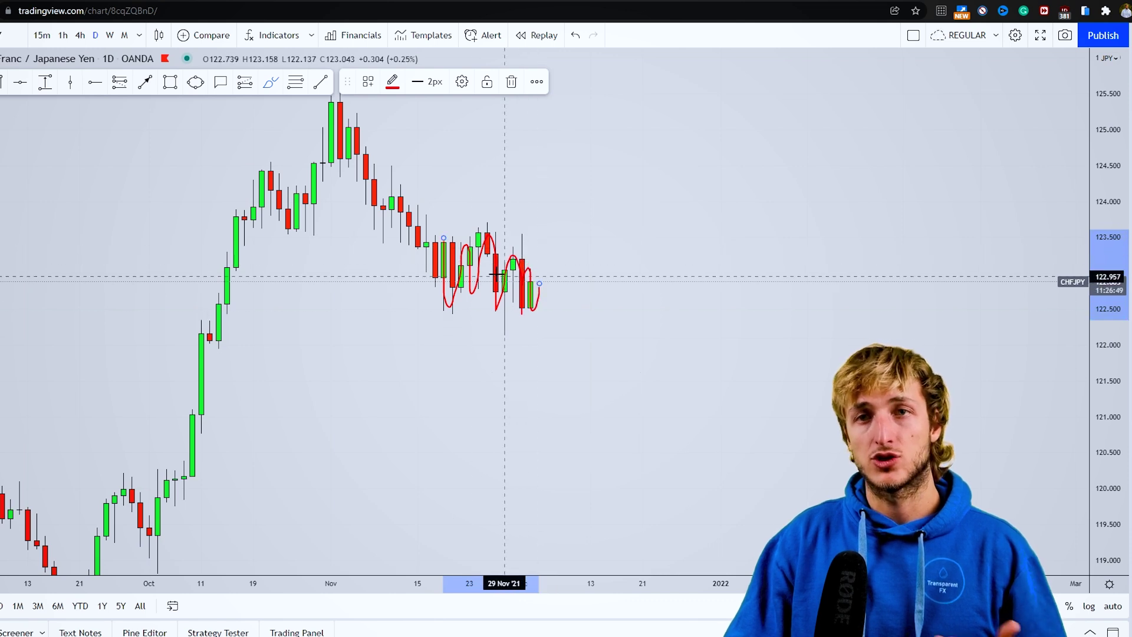
drag(469, 223, 556, 286)
mouse_move(446, 298)
mouse_down()
mouse_move(557, 328)
mouse_move(608, 54)
mouse_up()
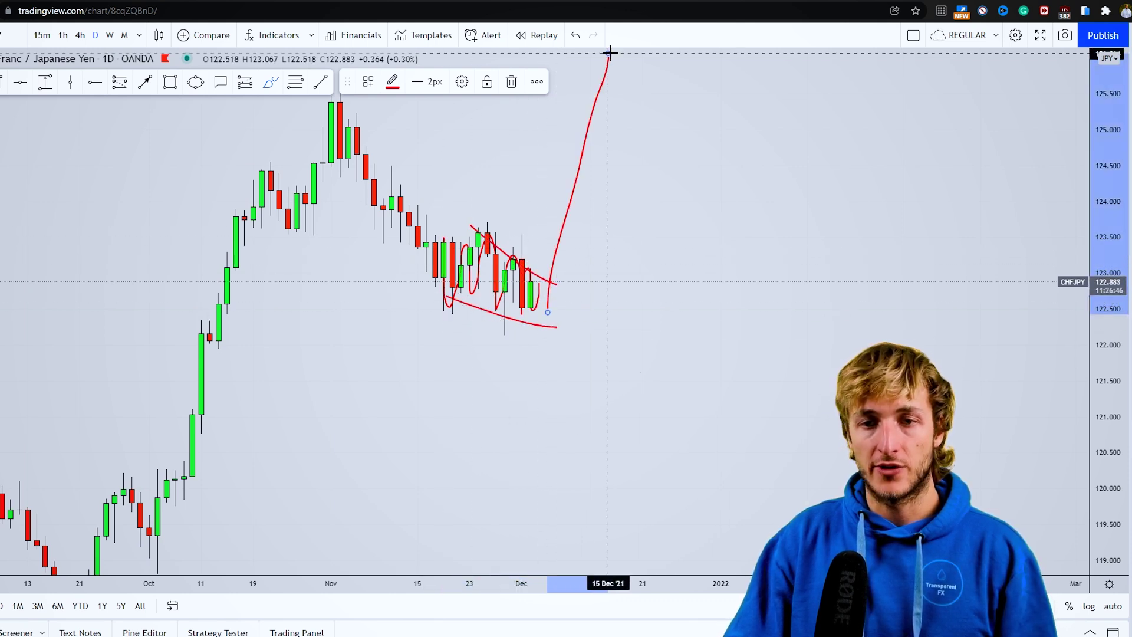
click(577, 36)
click(577, 36)
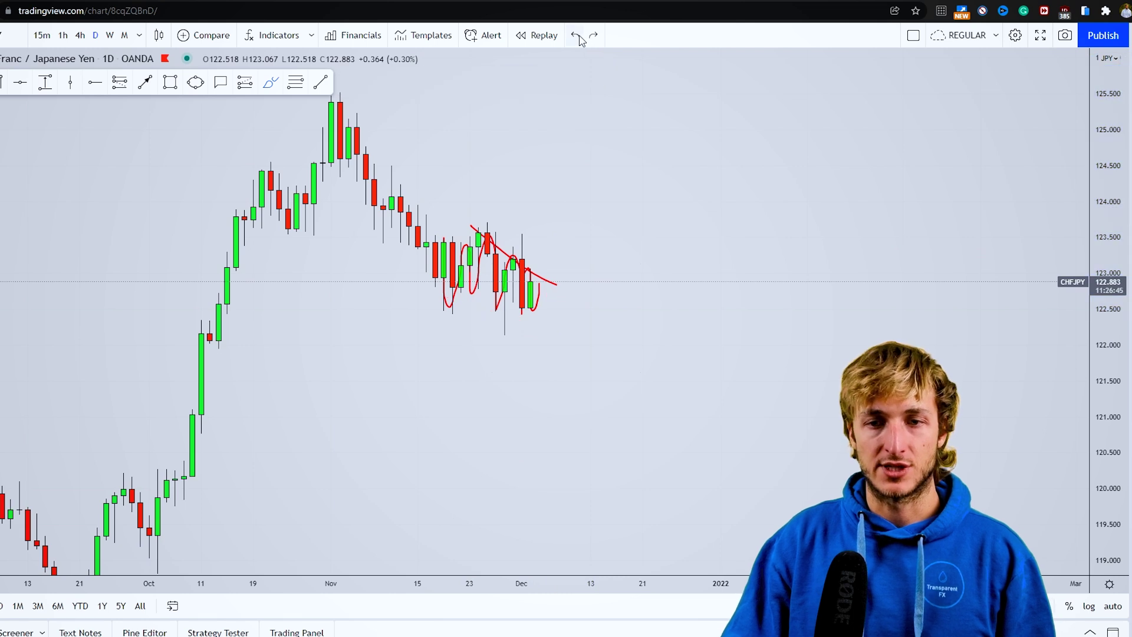
Step: Draw a resistance rectangle on the daily chart from 29 November to mid-December 2021, between about 123.18 and 123.53
click(173, 85)
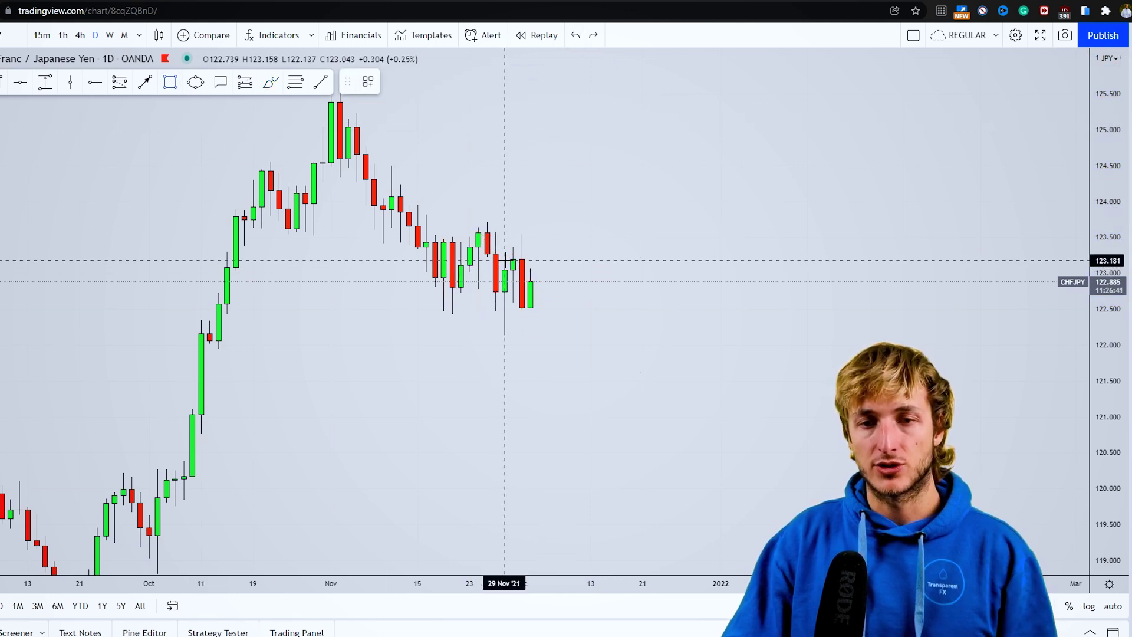
drag(505, 260, 617, 234)
click(617, 316)
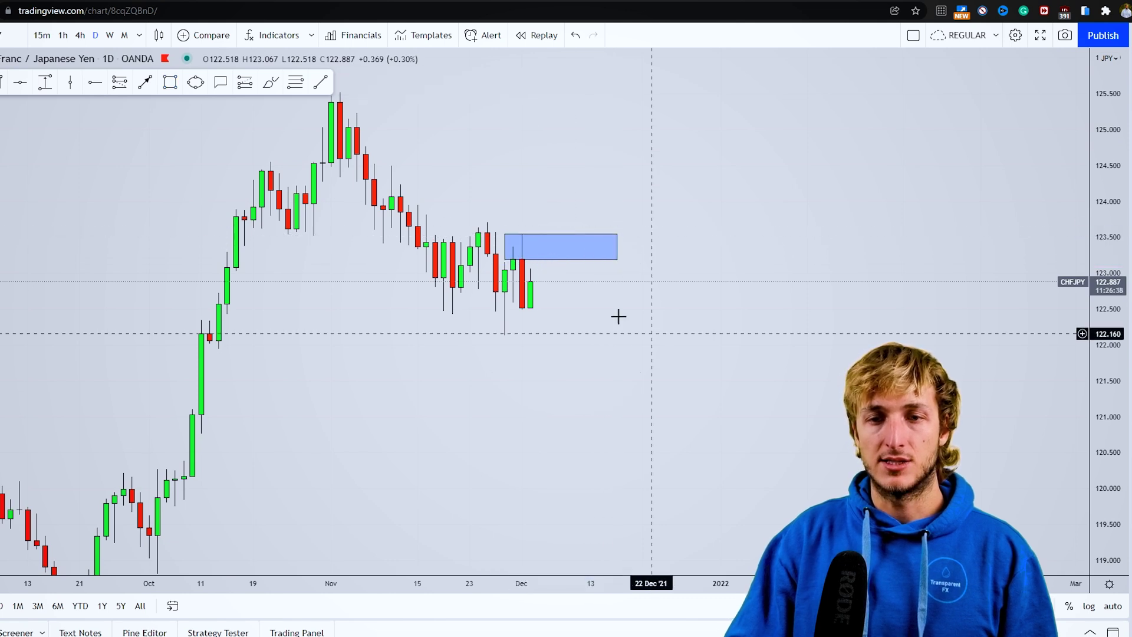
Step: Brush a path breaking above the daily zone, retesting it and rising to about 125.1, and undo the strokes
click(272, 84)
mouse_move(533, 280)
mouse_down()
mouse_move(539, 239)
mouse_move(608, 116)
mouse_up()
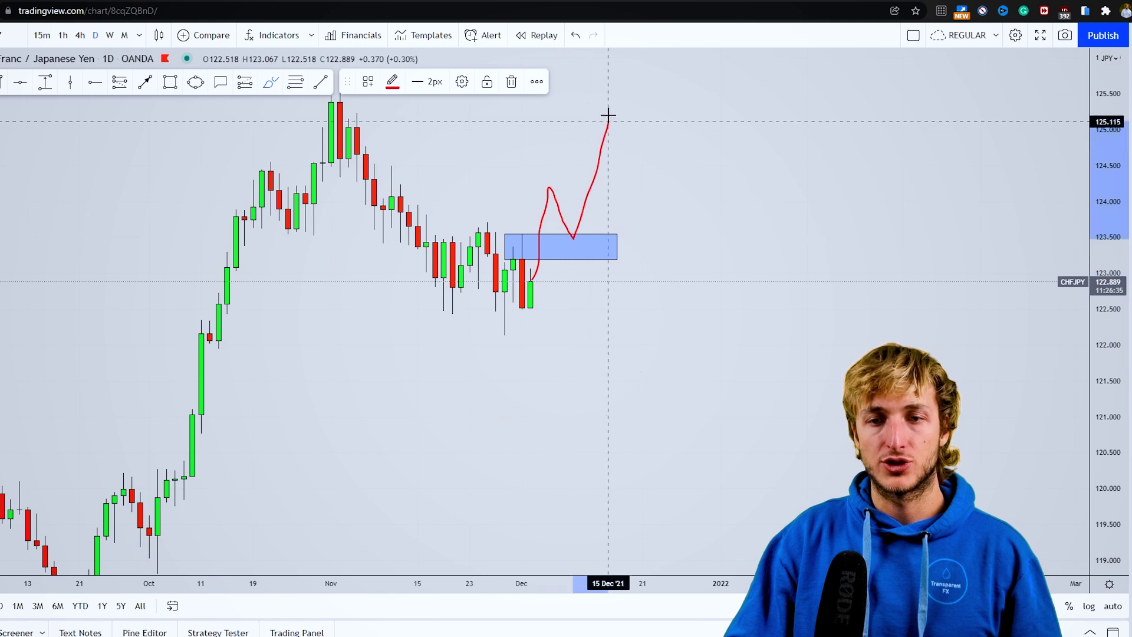
click(575, 36)
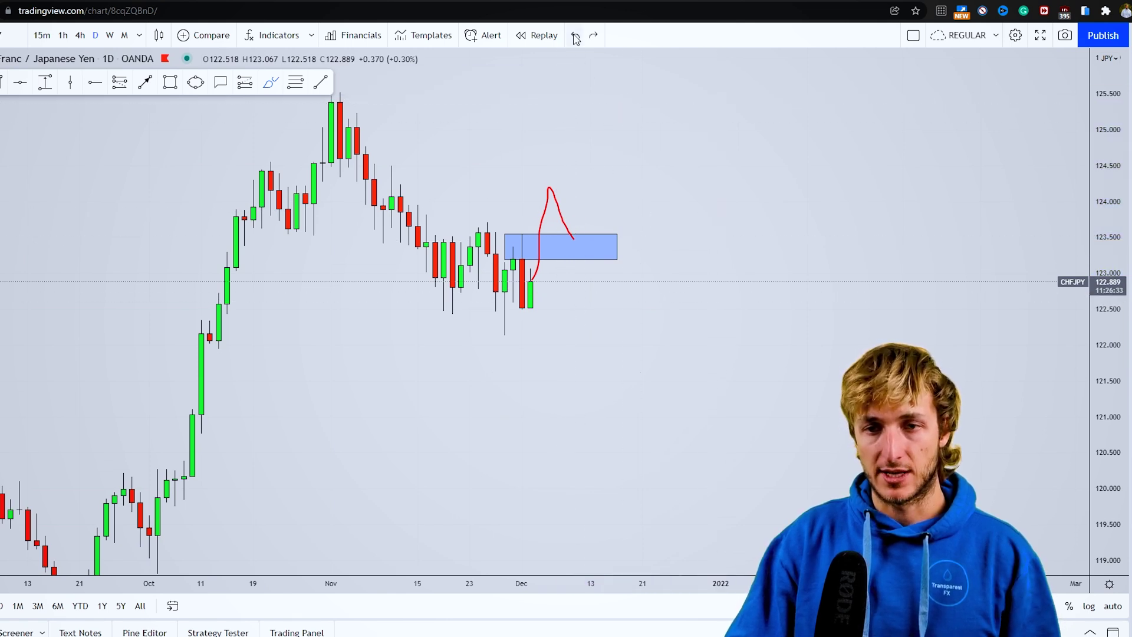
click(576, 36)
Step: Brush a direct upward path through the daily zone without a retest, and undo the strokes
drag(540, 274, 557, 208)
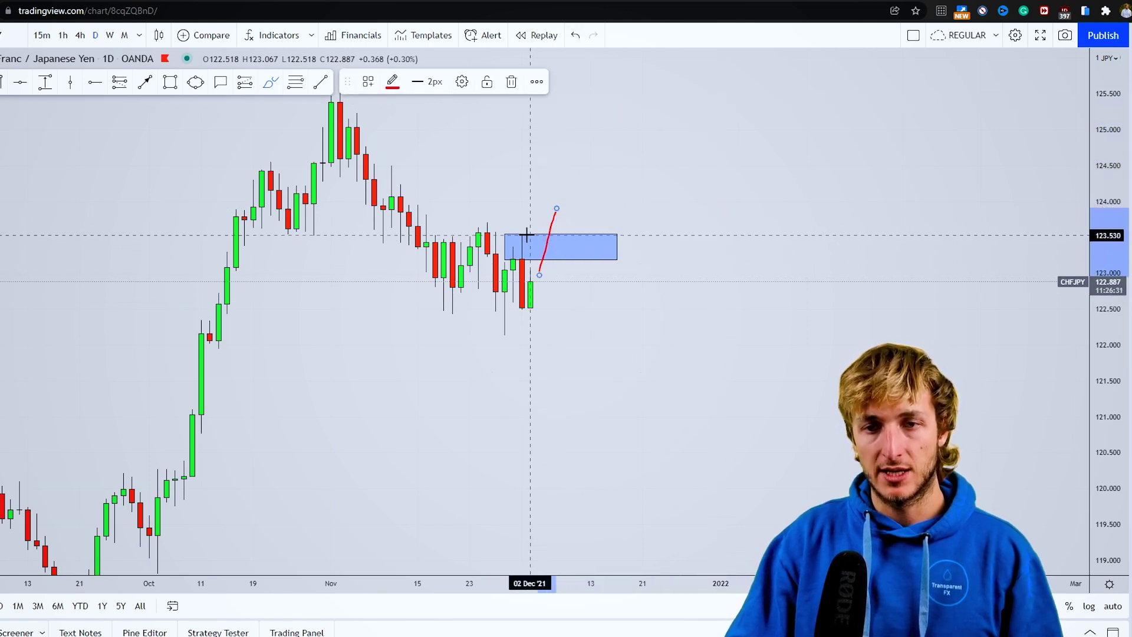
mouse_move(556, 208)
mouse_down()
mouse_move(582, 230)
mouse_move(617, 76)
mouse_up()
click(577, 36)
click(577, 37)
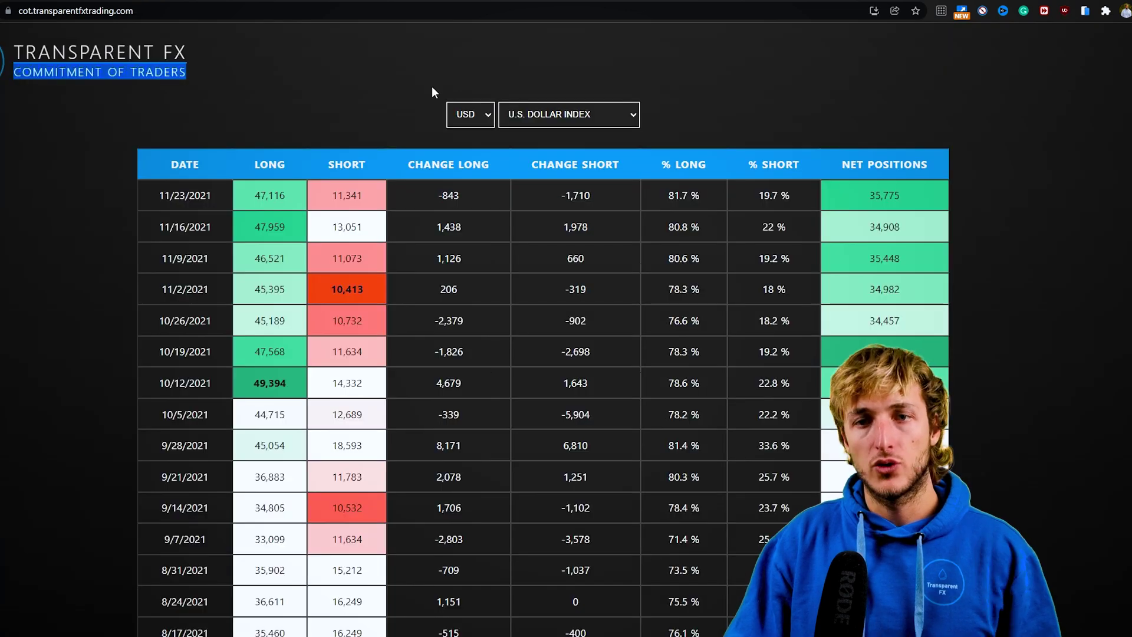
Step: Show the Swiss franc (CHF) table on the Commitment of Traders site and highlight its net positions for 11/2/2021 and 11/23/2021
click(468, 115)
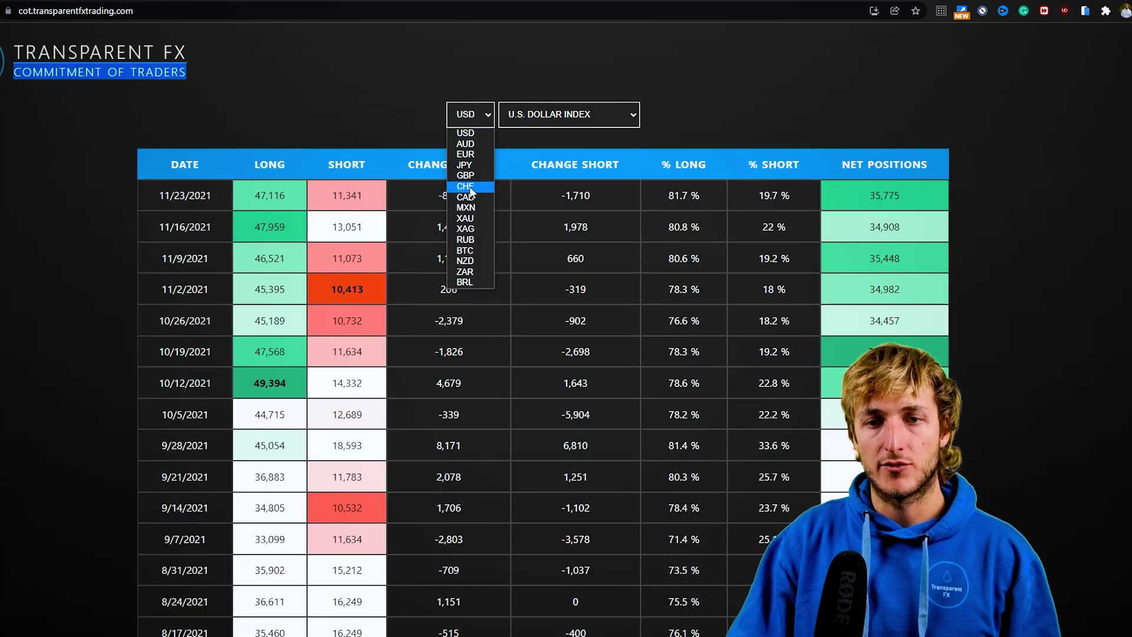
click(472, 186)
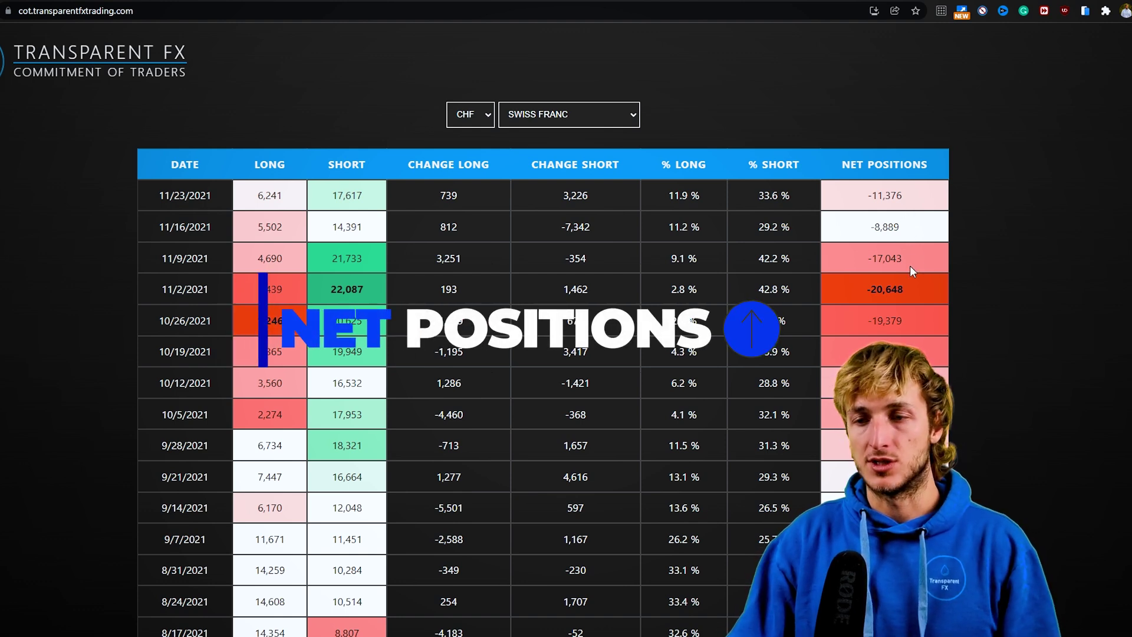
drag(862, 288, 932, 292)
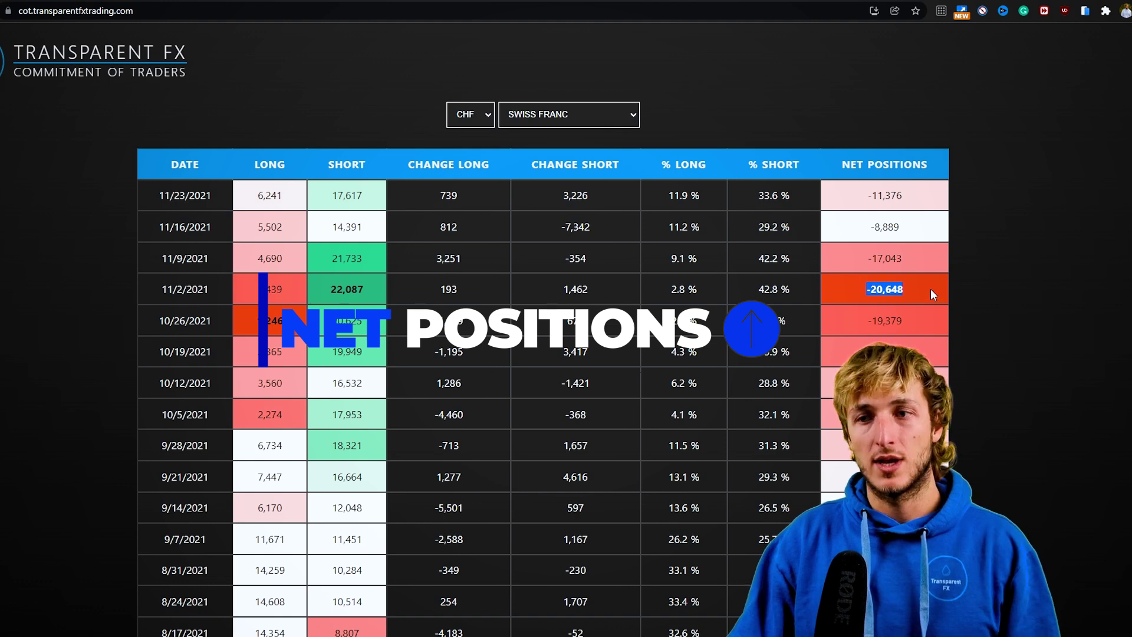
drag(864, 195, 928, 199)
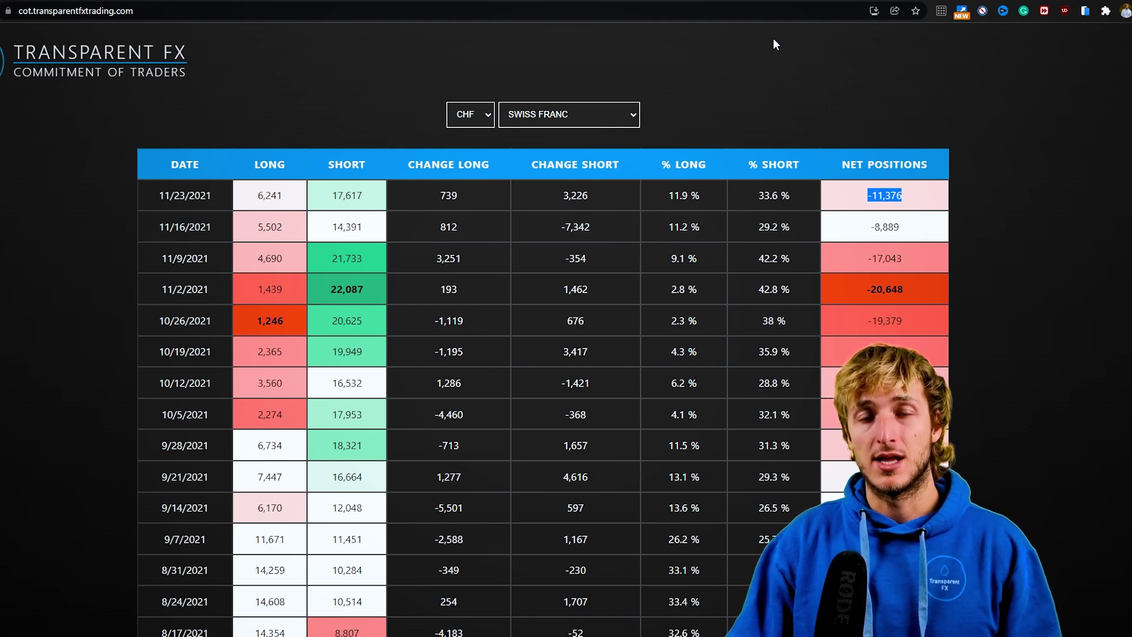
Step: Show the Japanese yen (JPY) table, highlight the 11/23/2021 net position and short figures, and return to the TradingView chart
click(468, 109)
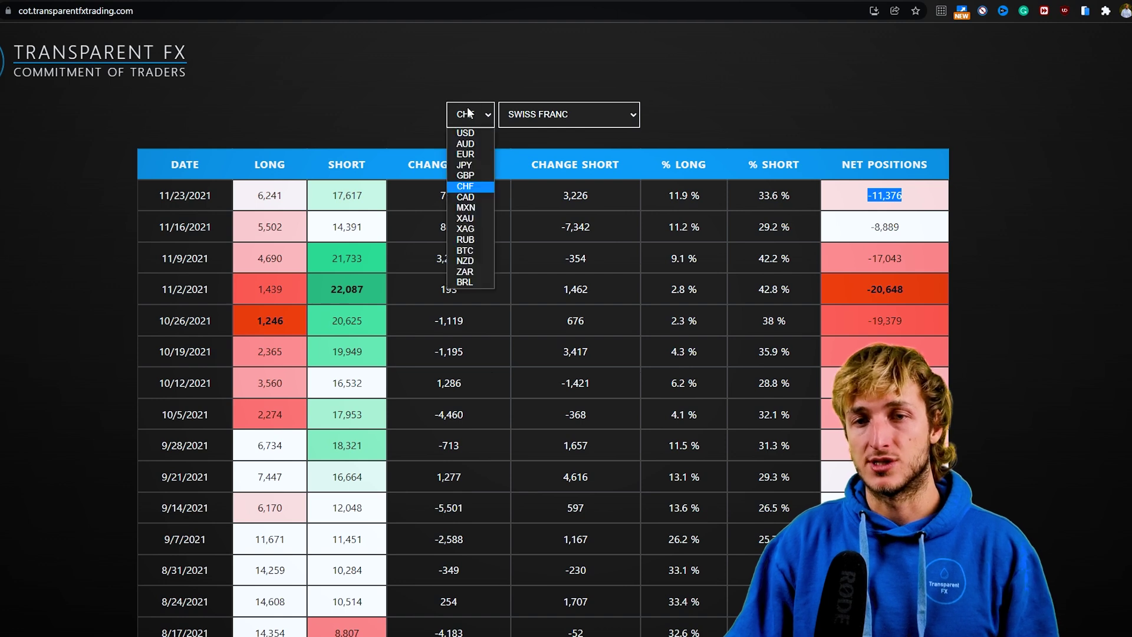
click(465, 165)
drag(866, 197, 938, 209)
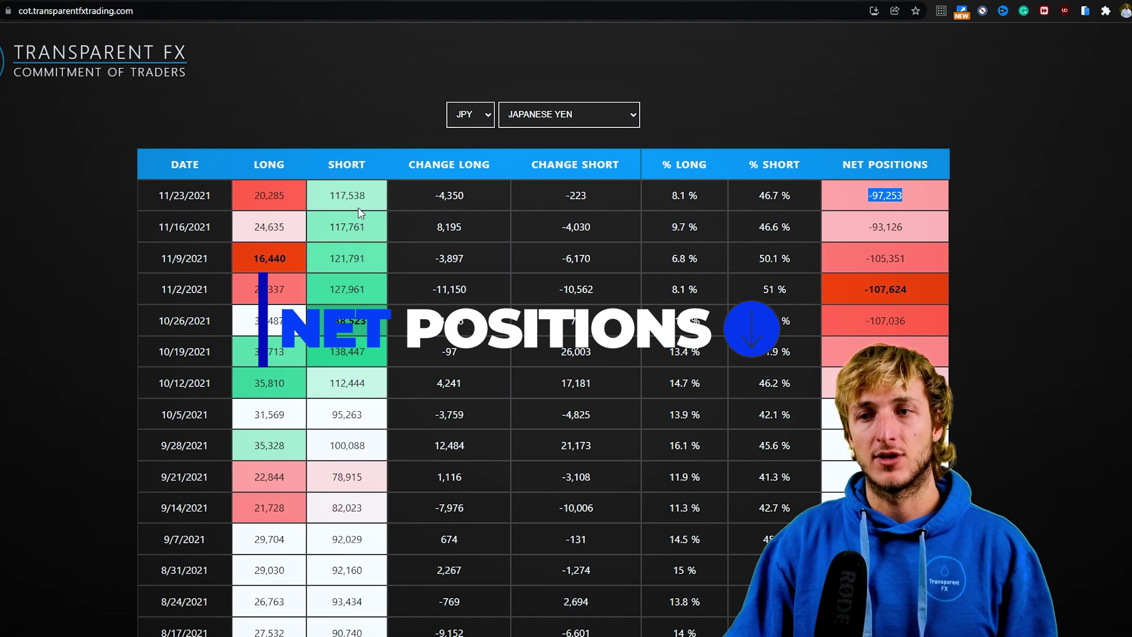
drag(328, 203, 373, 203)
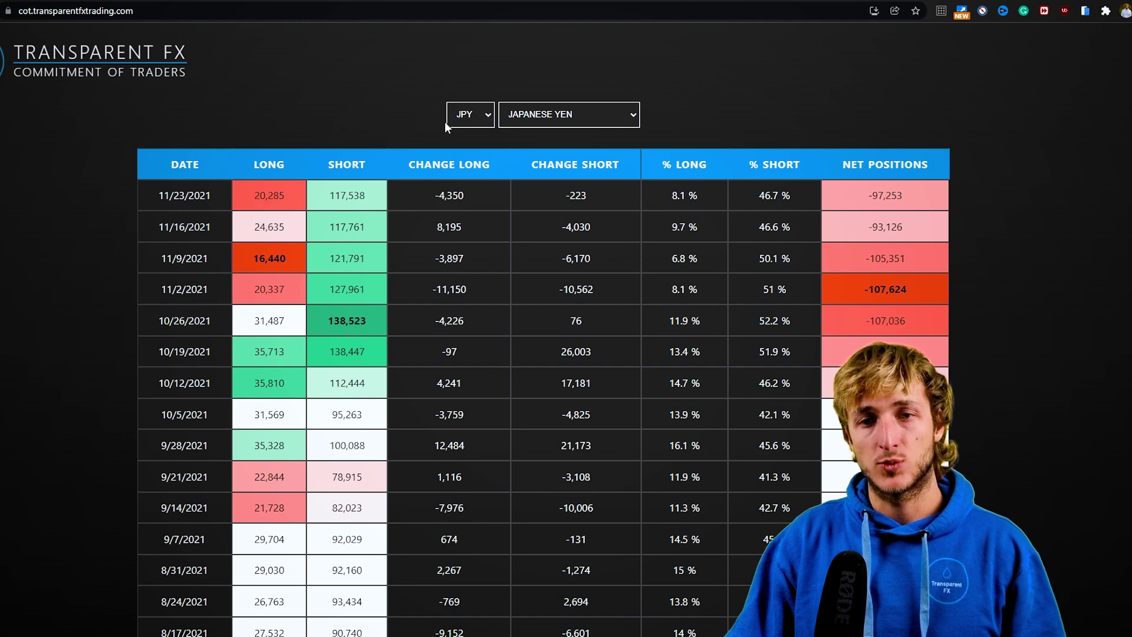
click(96, 2)
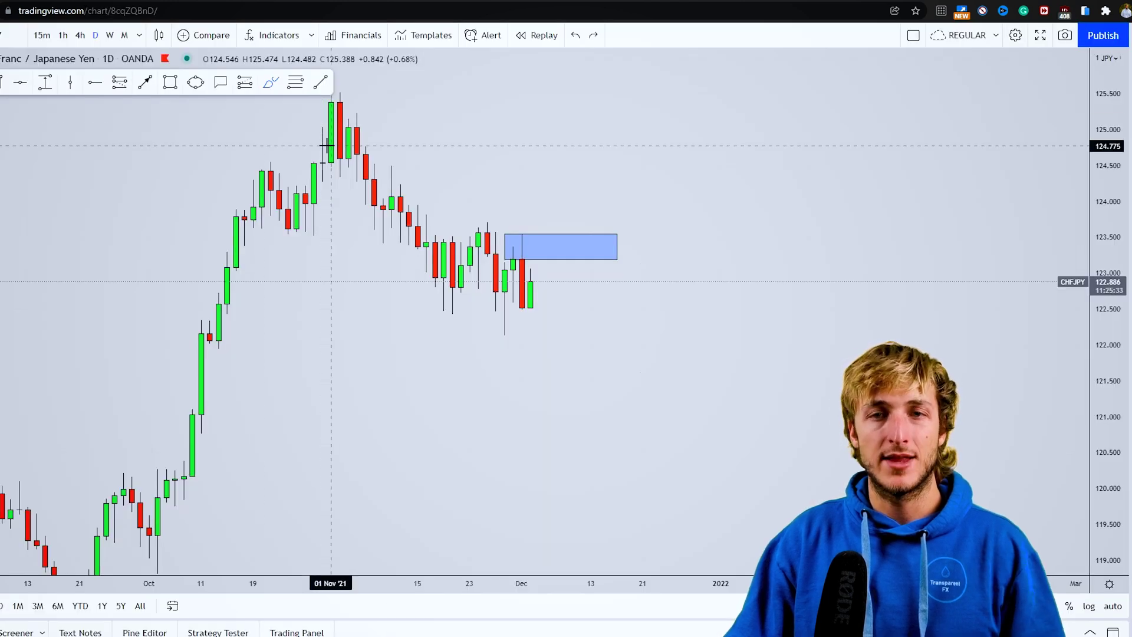
Step: Brush a rise, a pullback and a further rise in the empty area beyond the latest daily candles, and undo the strokes
click(275, 85)
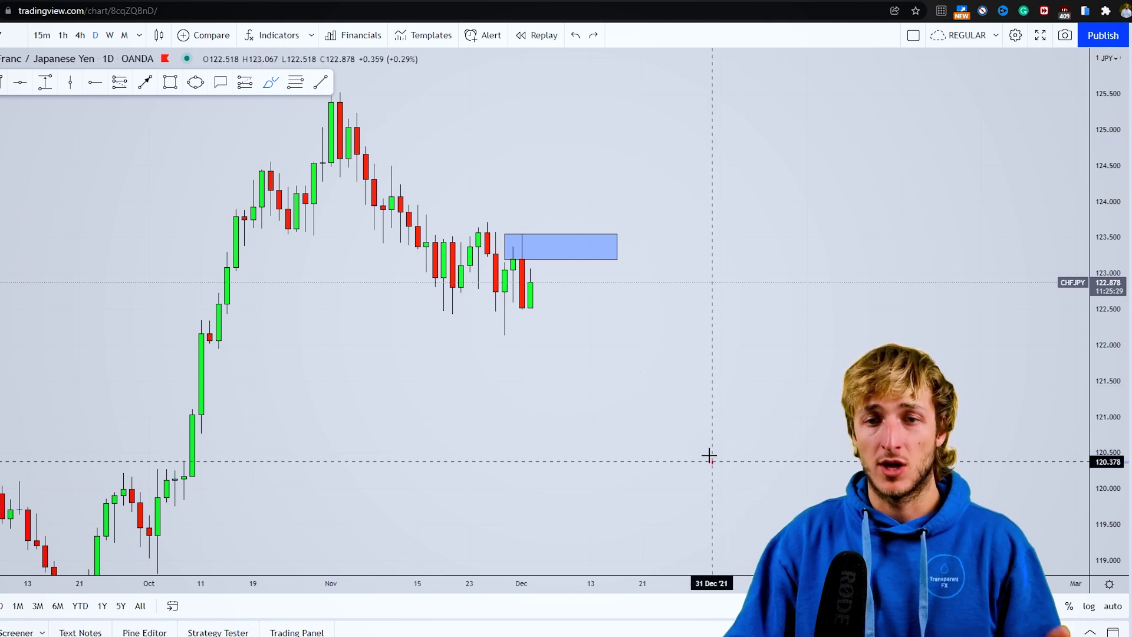
mouse_move(712, 459)
mouse_down()
mouse_move(752, 172)
mouse_move(817, 241)
mouse_up()
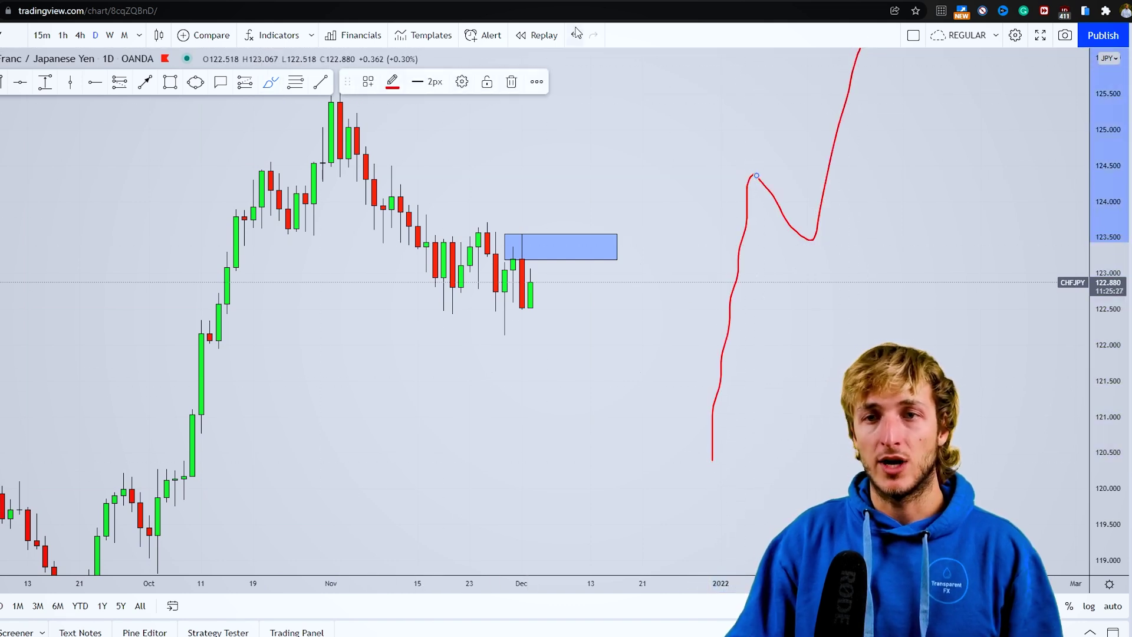
key(ctrl+z)
key(ctrl+z)
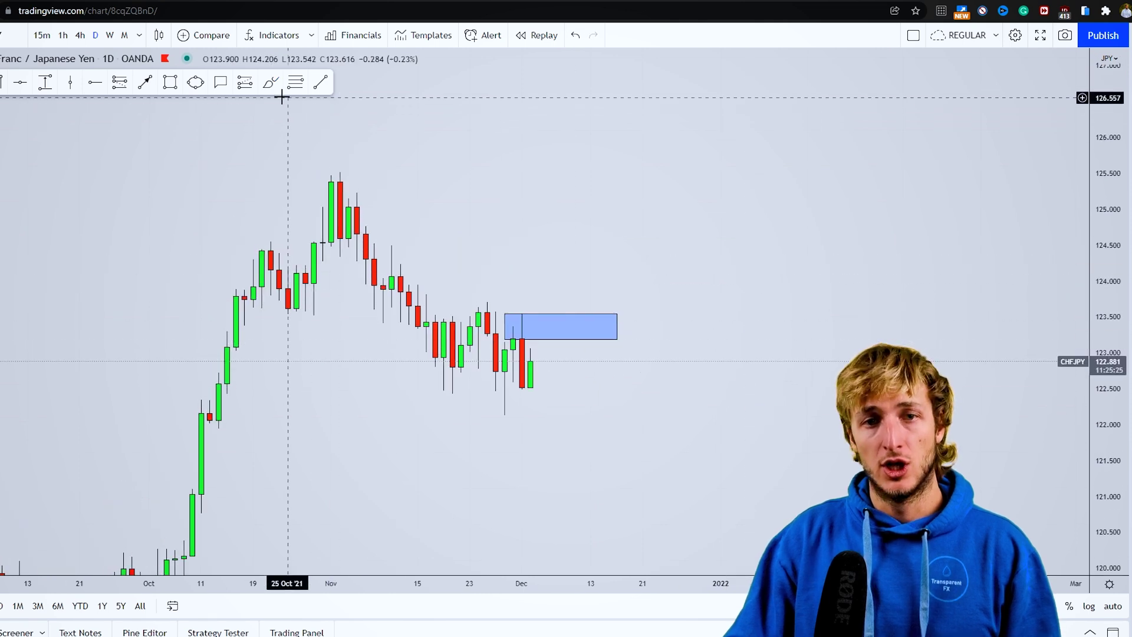
Step: Draw an arrow from the latest daily candle up through the zone to about 123.9, and a second arrow down to the zone's upper edge
click(146, 83)
drag(538, 363, 546, 287)
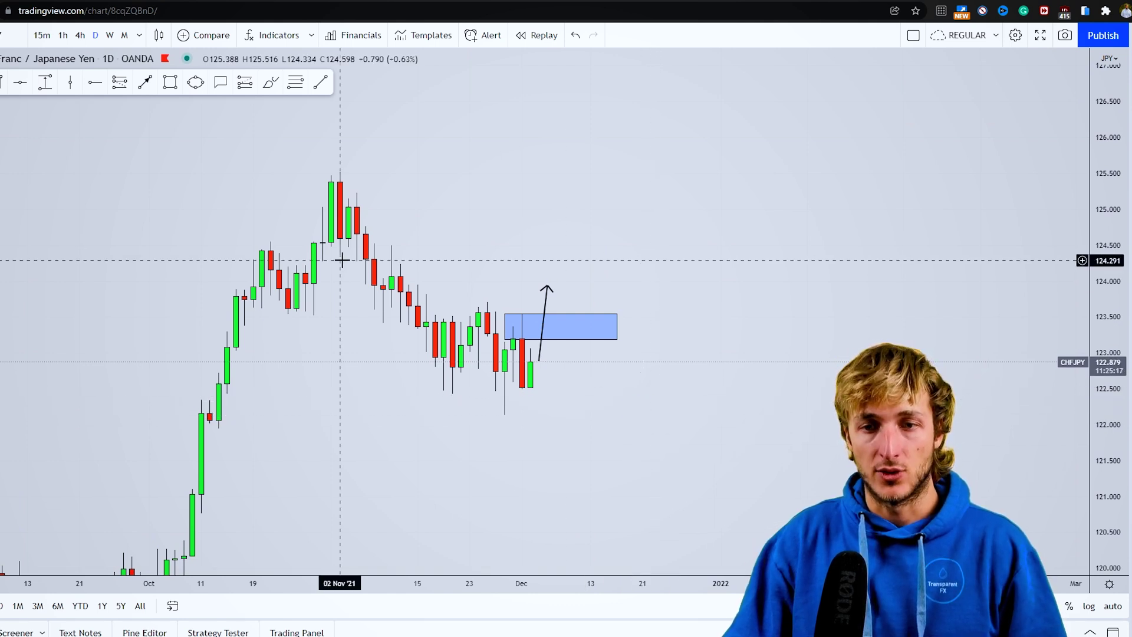
click(145, 82)
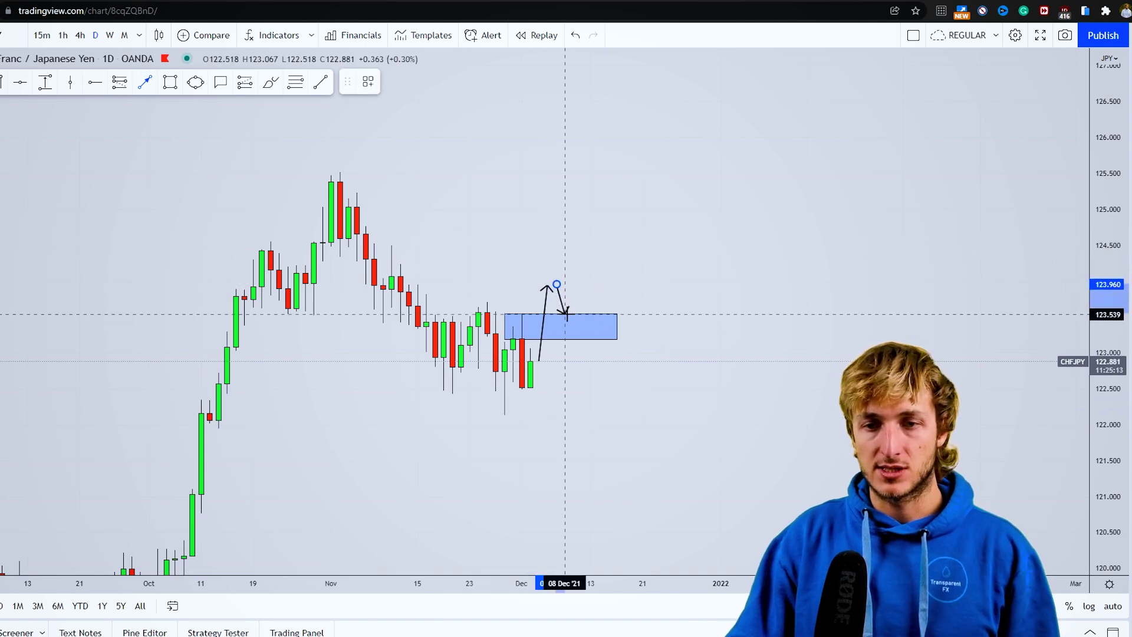
drag(557, 285, 574, 309)
Step: Draw an ellipse over the right half of the daily zone around 8 to 14 December 2021, and enlarge it beyond the zone's height
click(195, 82)
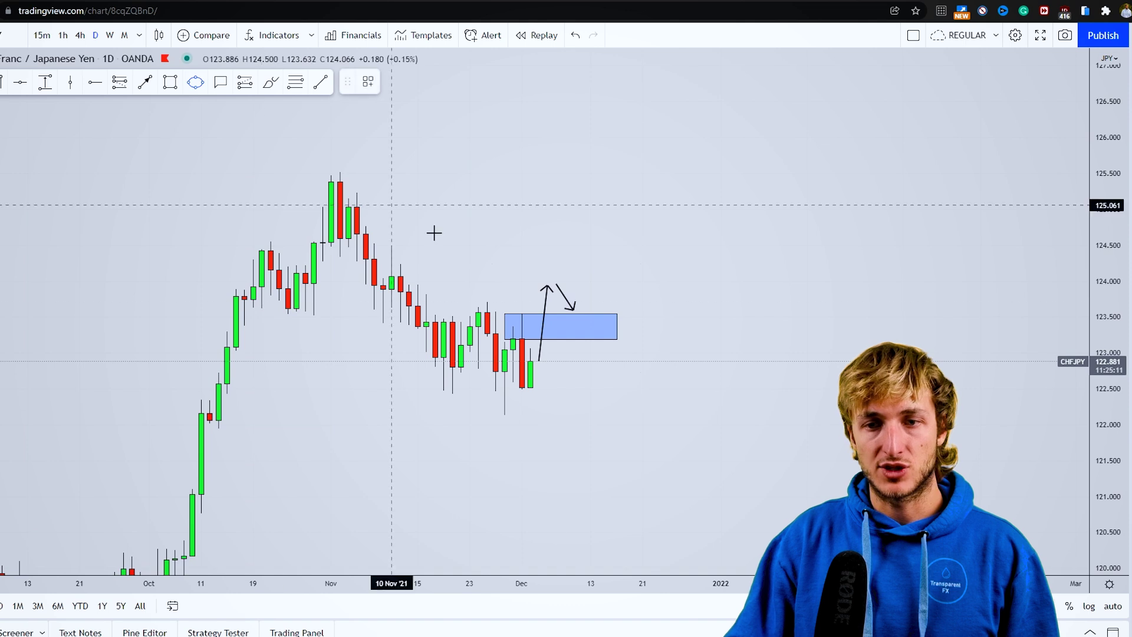
click(599, 307)
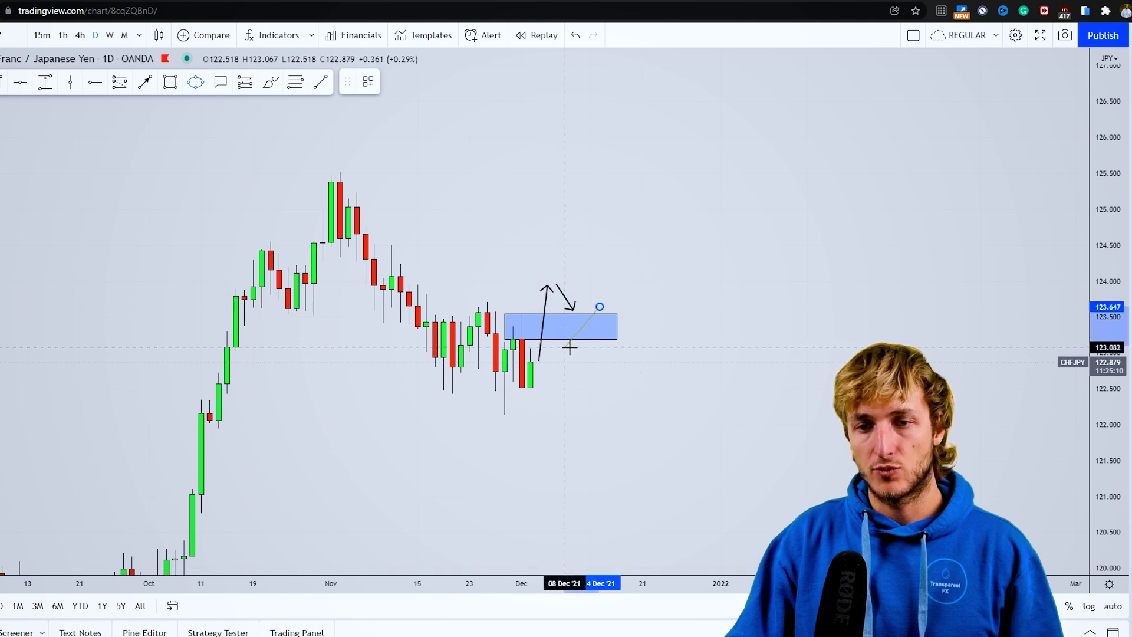
click(601, 356)
click(630, 386)
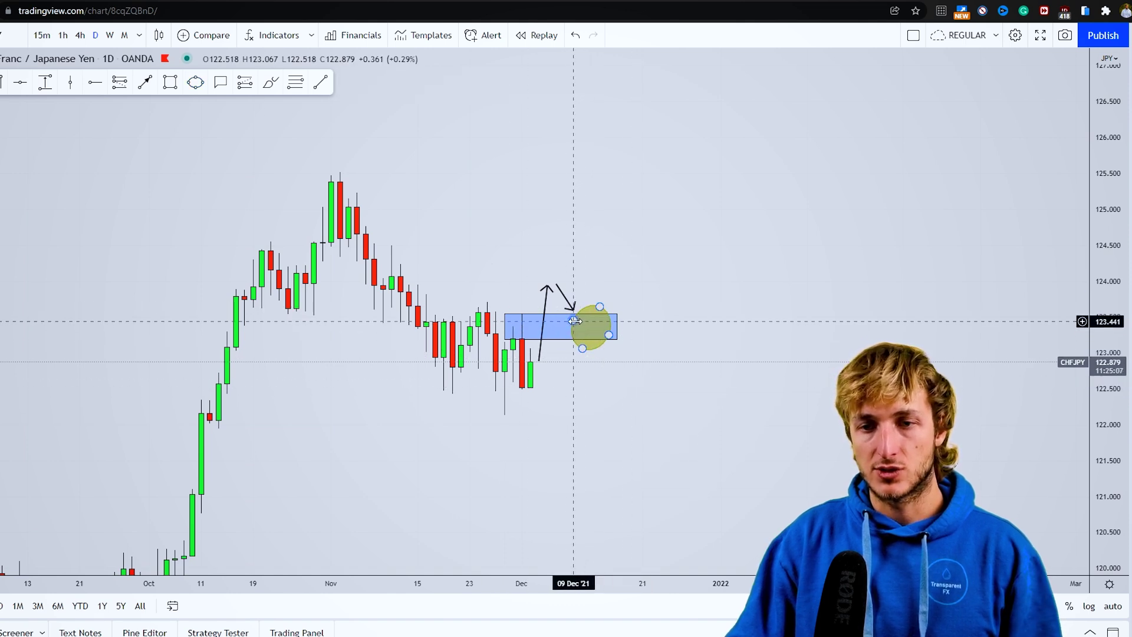
drag(572, 322, 576, 354)
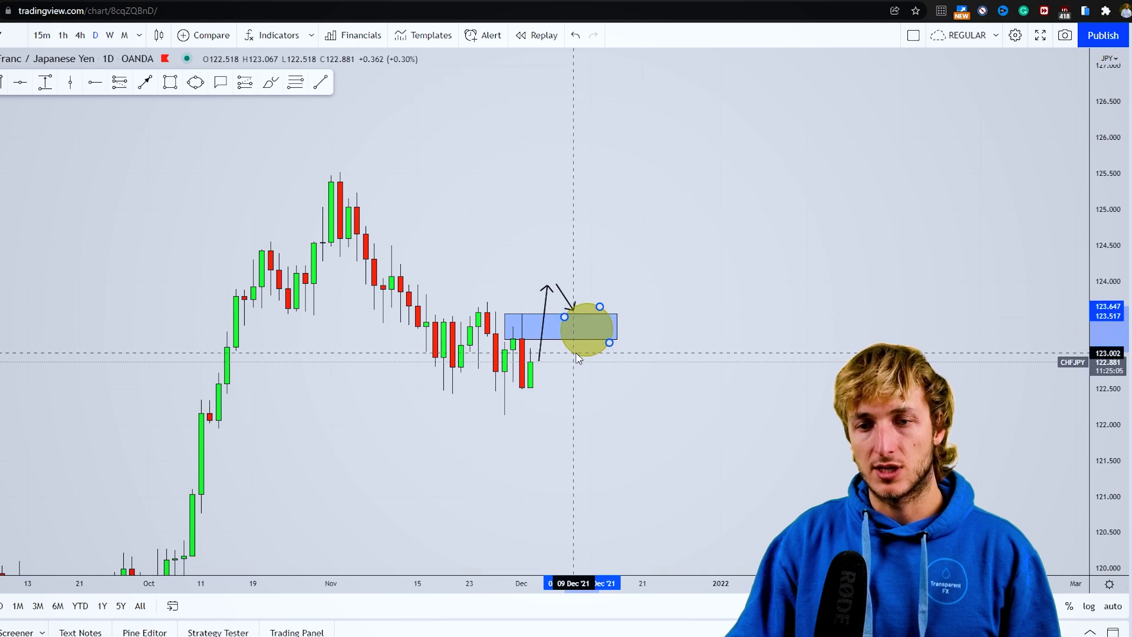
click(598, 273)
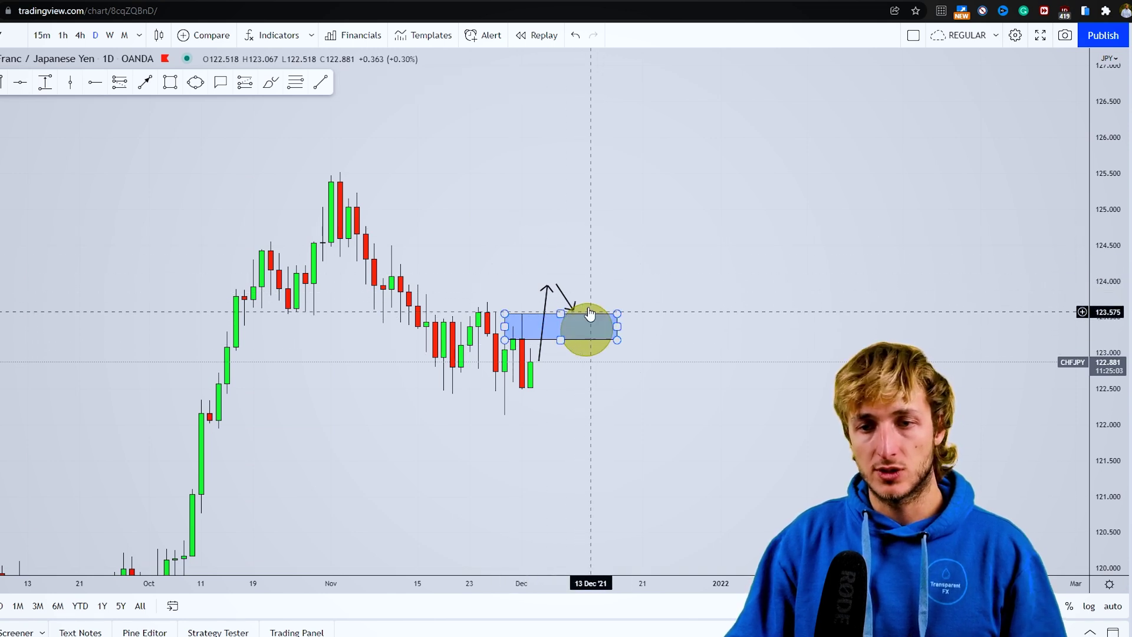
Step: Draw a rising arrow from the zone's upper edge at 15 December 2021, about 123.55, up to about 125.7
click(145, 82)
click(609, 307)
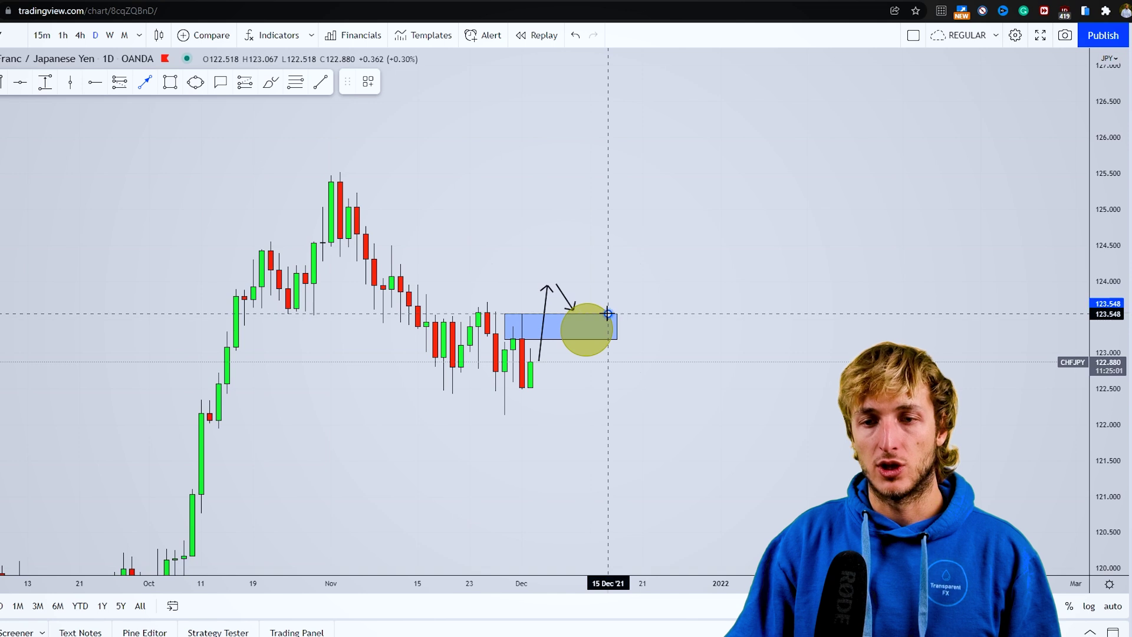
click(633, 158)
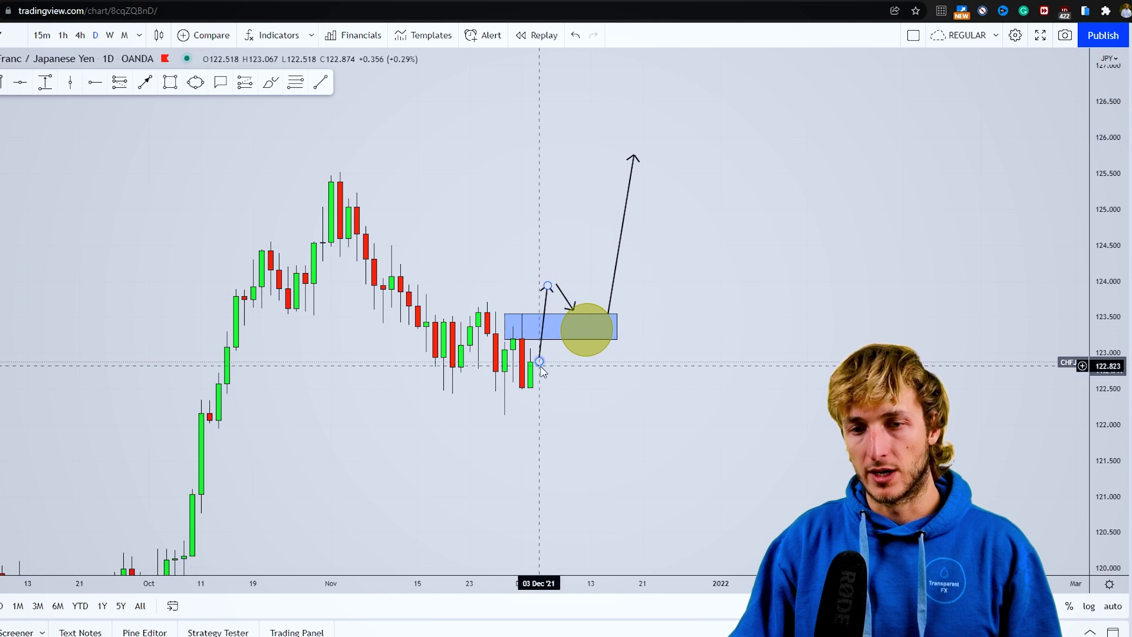
Step: Brush a small zigzag consolidation inside the ellipse on the daily zone, between about 9 and 15 December 2021
click(271, 83)
drag(574, 314, 608, 331)
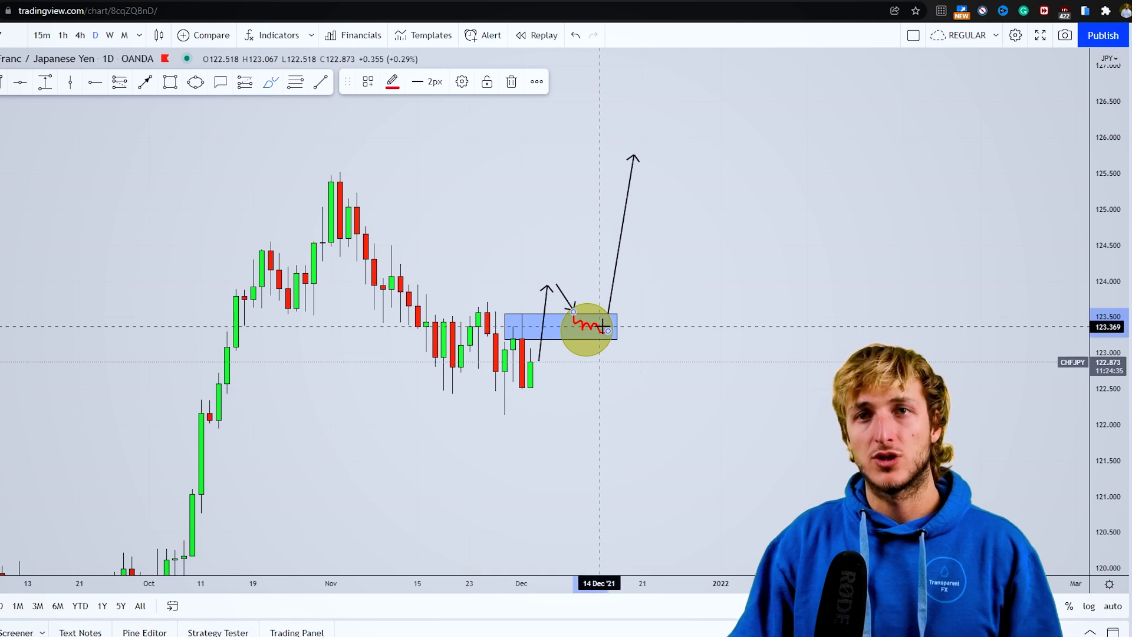